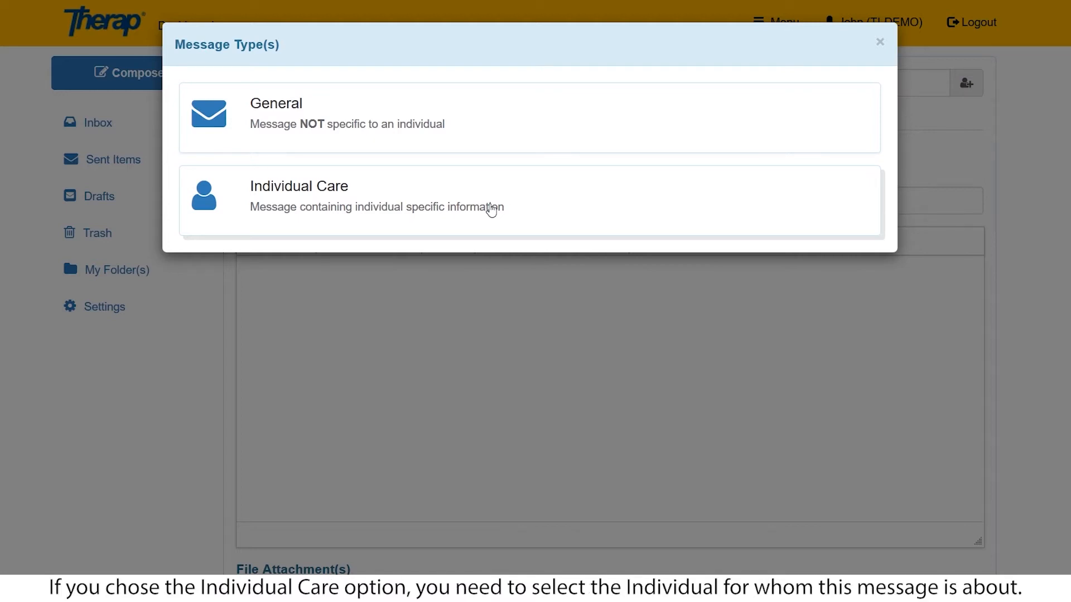
# Mark the message as Individual Care and select the individual suggested by a name search.
pyautogui.click(320, 204)
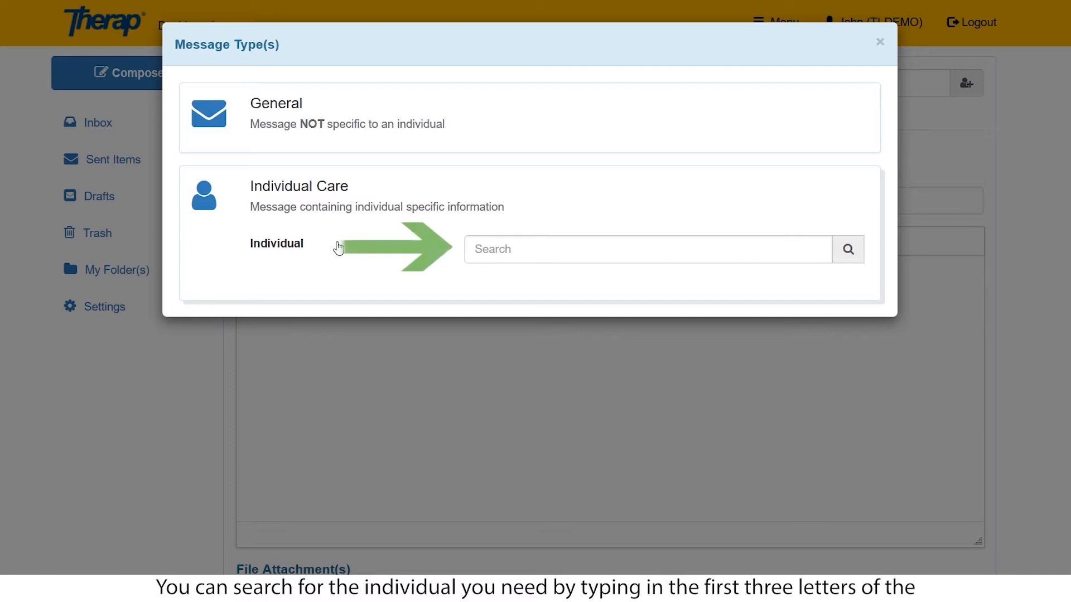
pyautogui.click(476, 249)
pyautogui.write('jay')
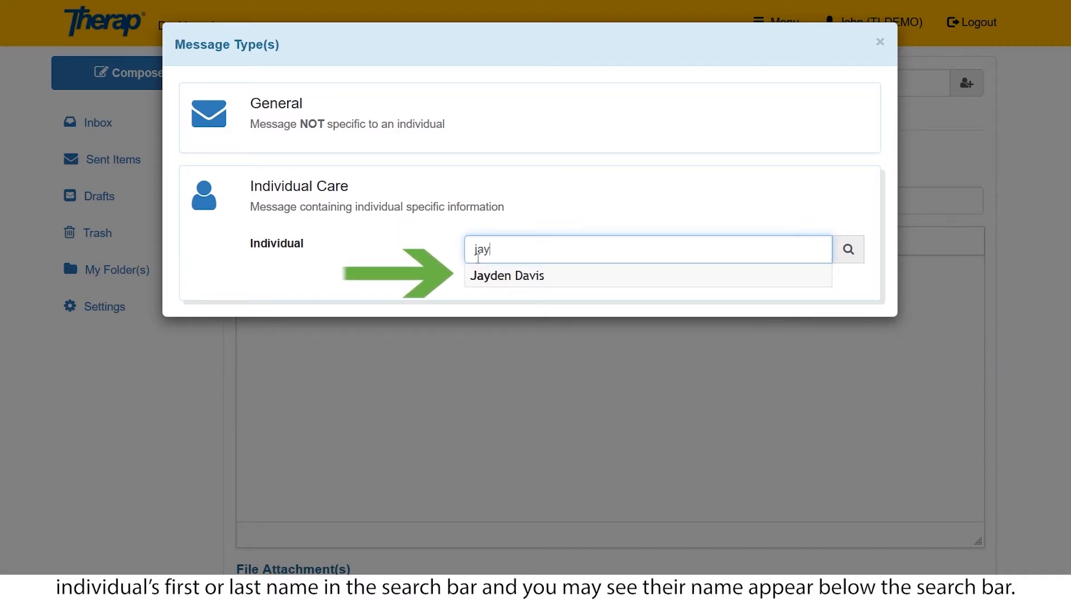
pyautogui.click(482, 276)
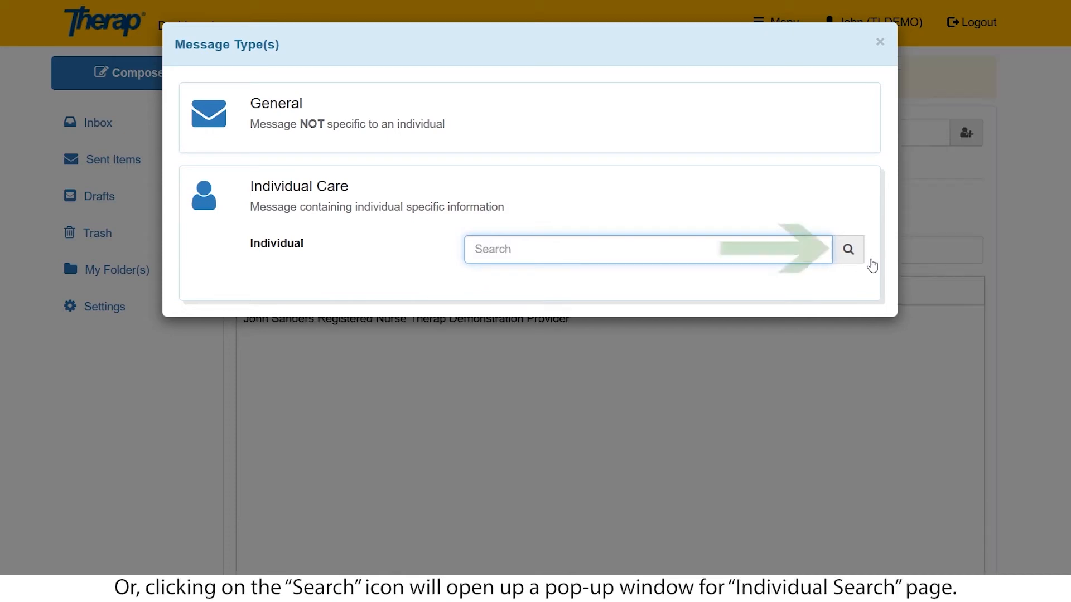
pyautogui.click(845, 249)
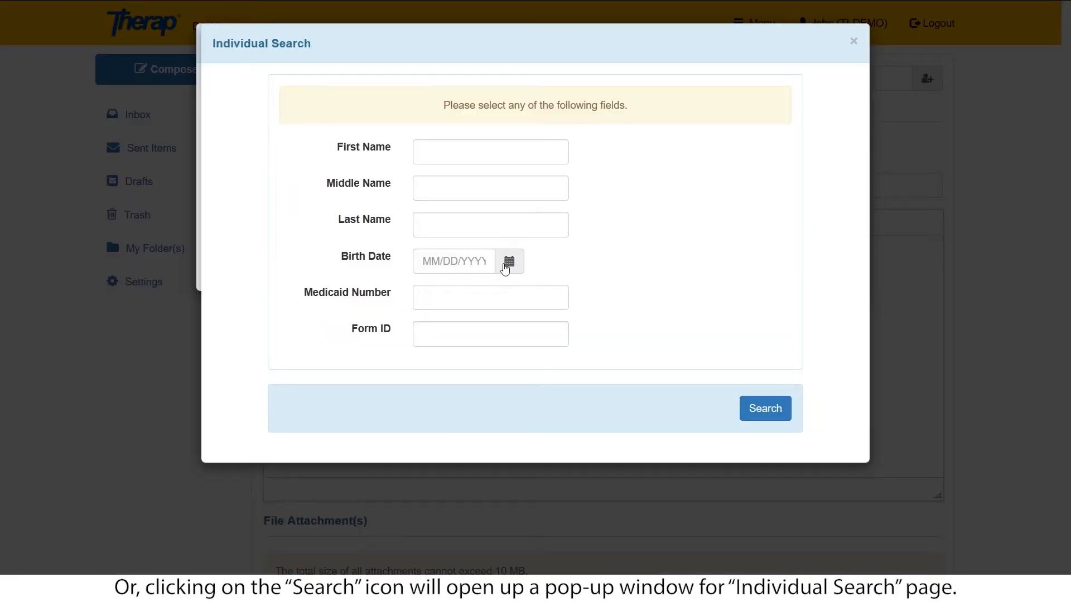
pyautogui.click(490, 261)
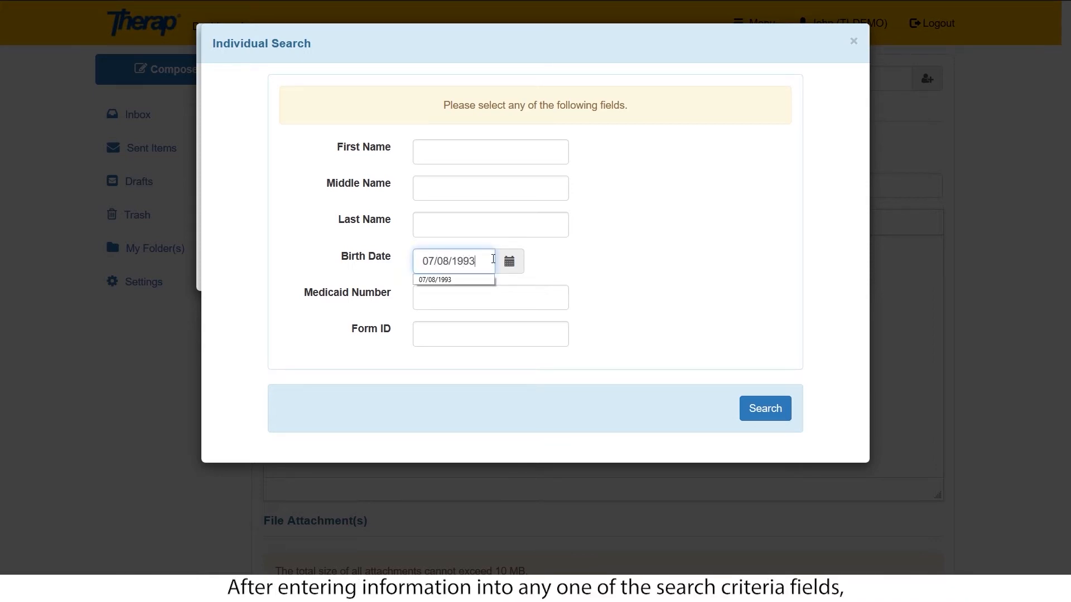
pyautogui.click(600, 282)
pyautogui.click(771, 413)
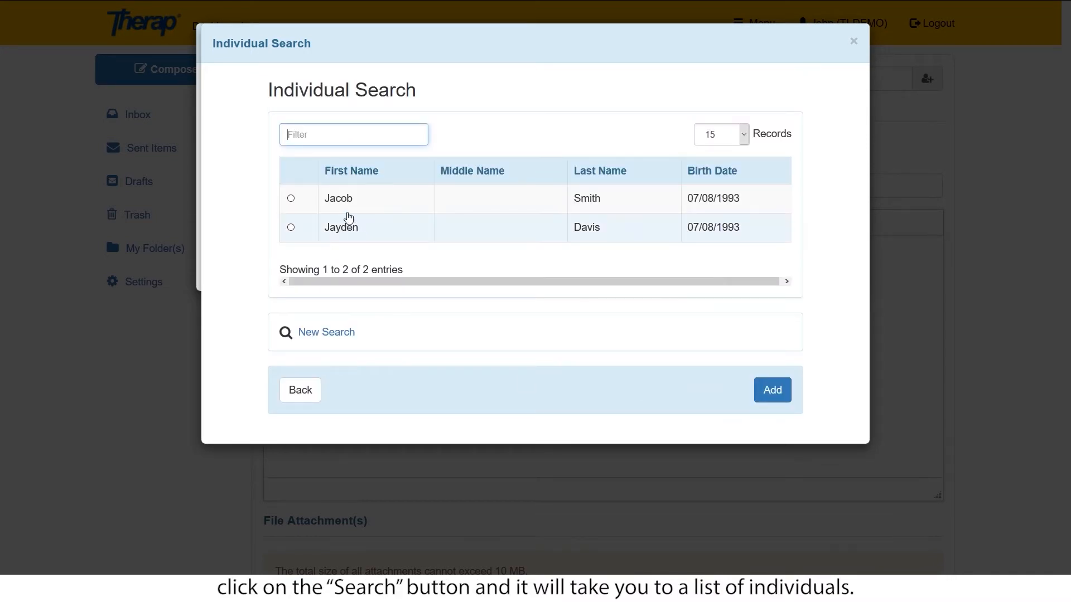
# Attach the second individual in the results and continue to the compose form.
pyautogui.click(291, 228)
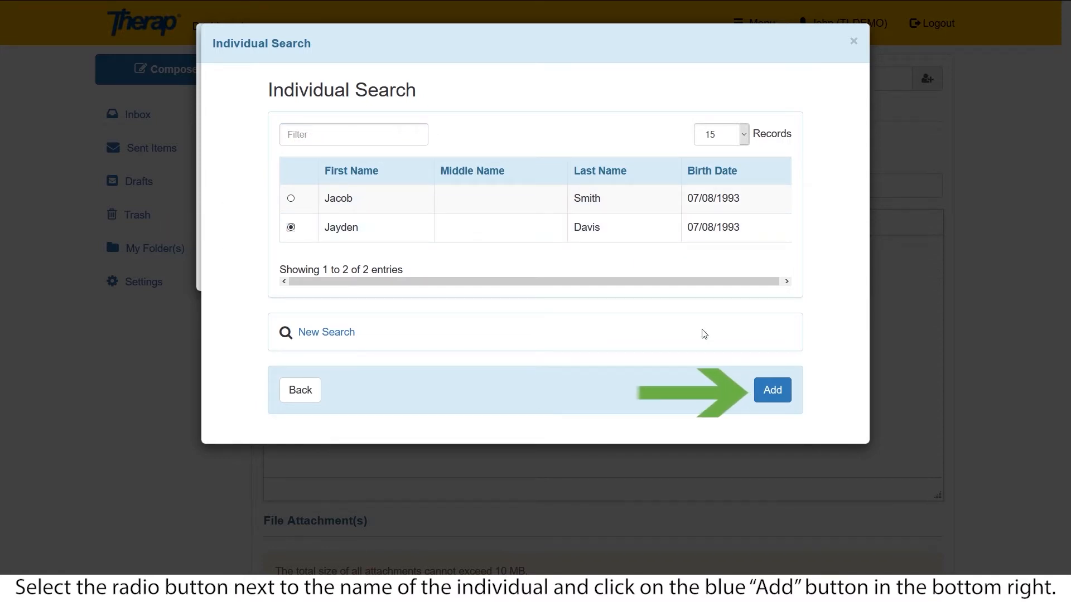
pyautogui.click(772, 390)
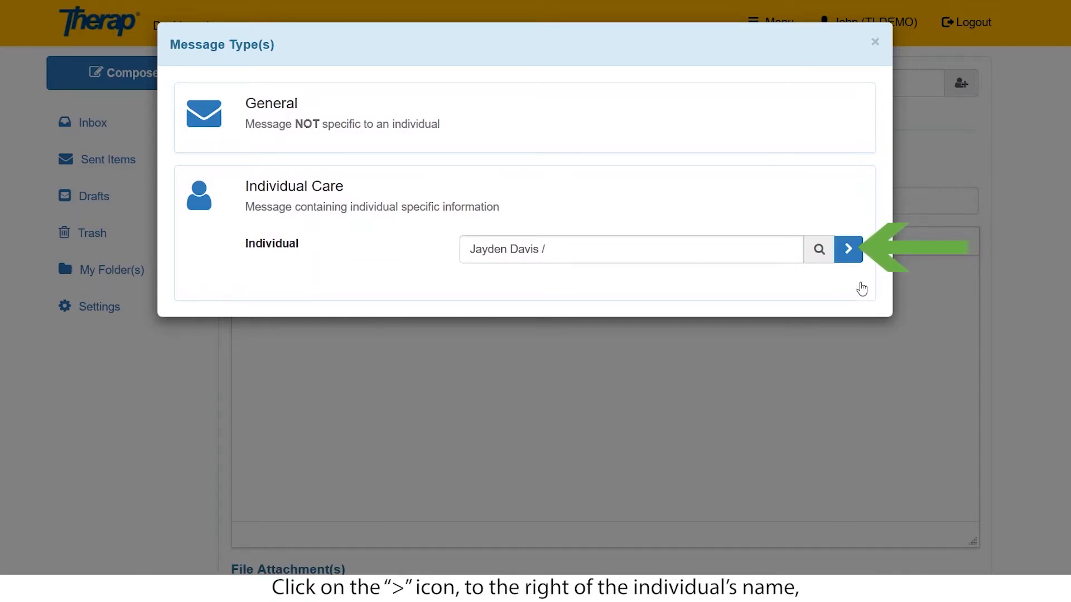
pyautogui.click(842, 252)
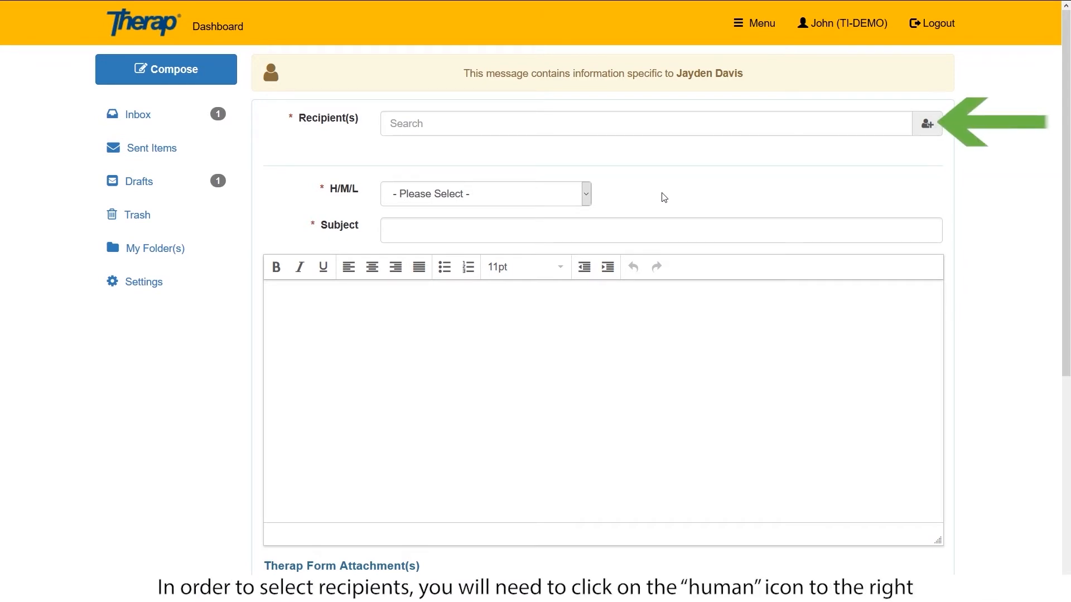
pyautogui.click(927, 123)
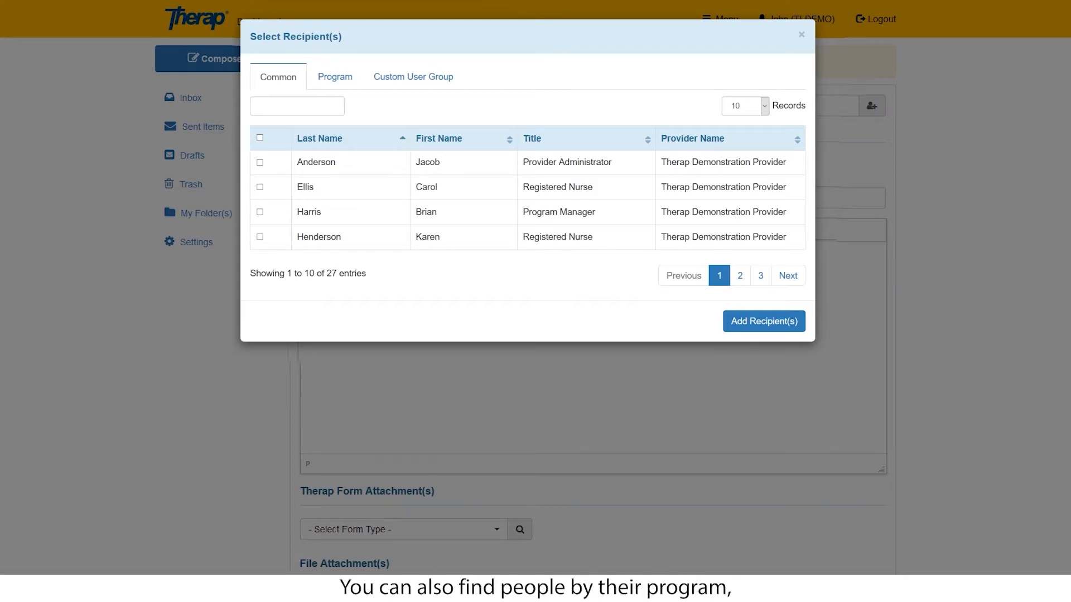
# Browse 1st Street (Group Home) program users and add the registered nurse as recipient.
pyautogui.click(335, 76)
pyautogui.click(377, 109)
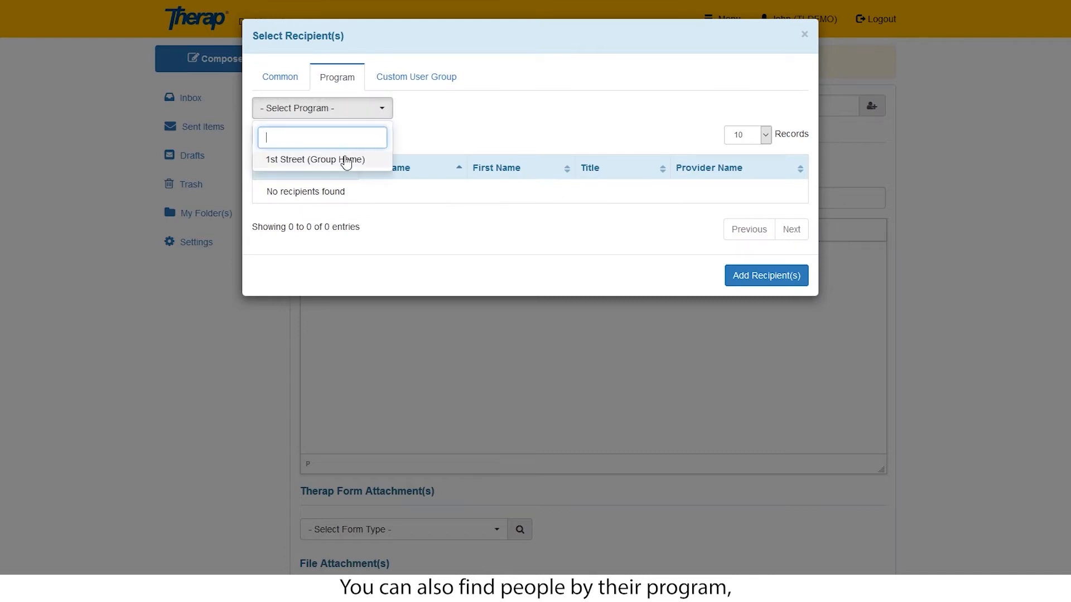
pyautogui.click(349, 162)
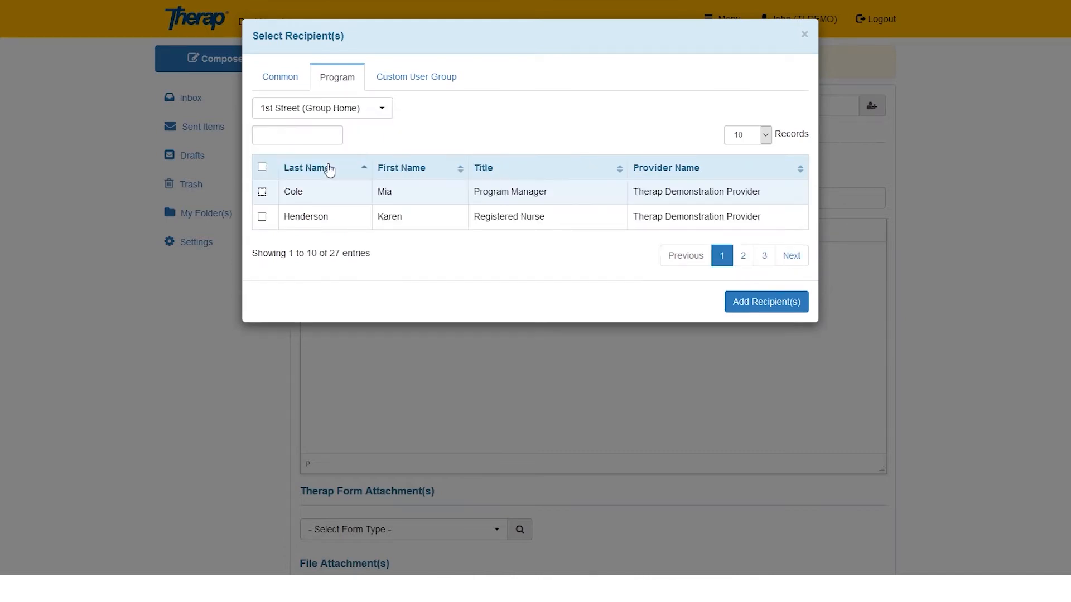
pyautogui.click(437, 83)
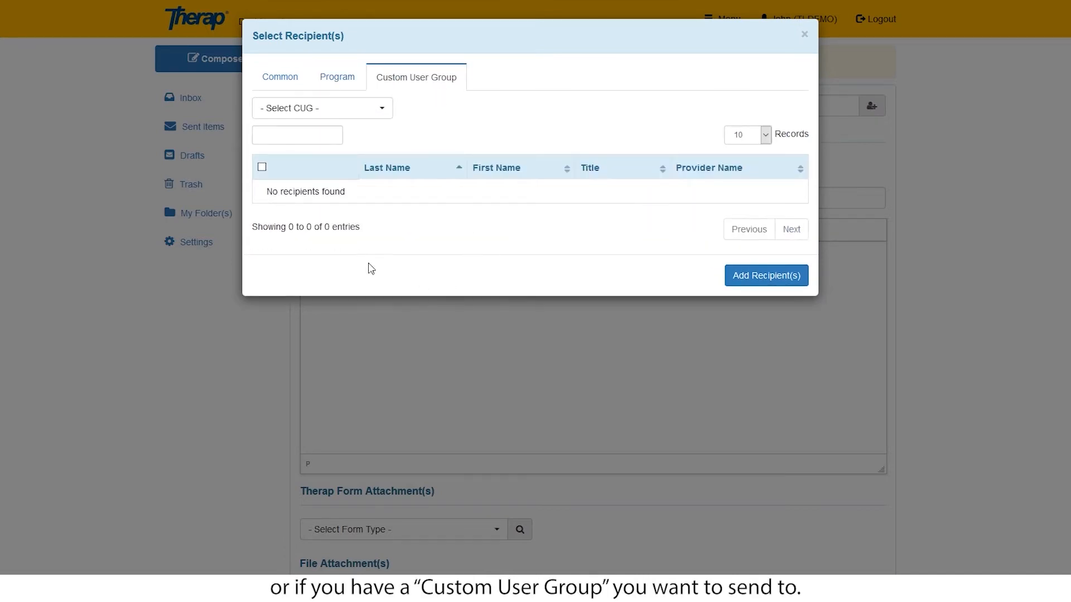
pyautogui.click(357, 108)
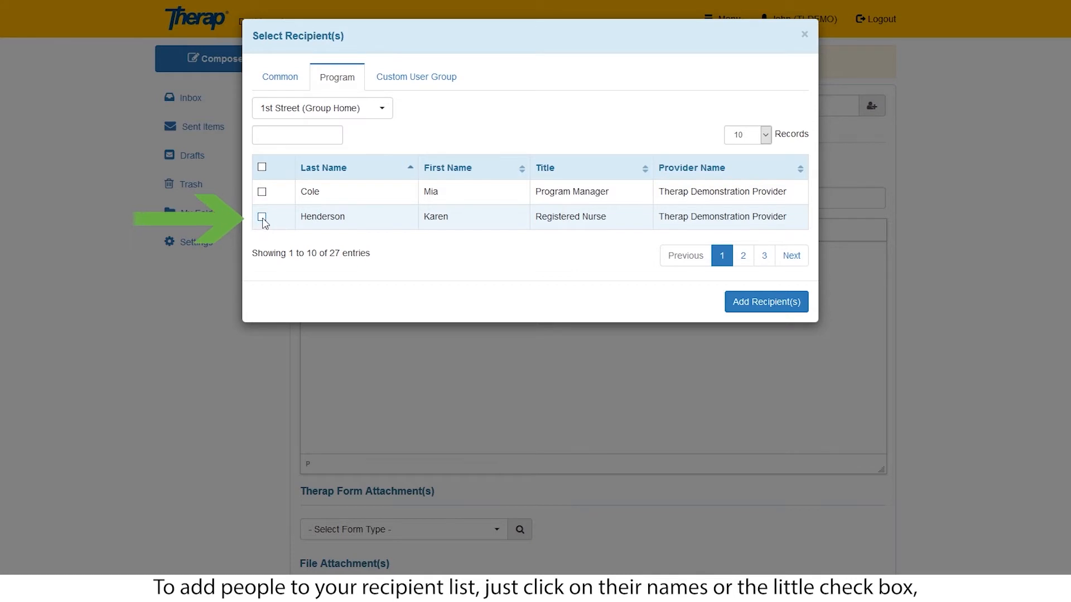
pyautogui.click(262, 217)
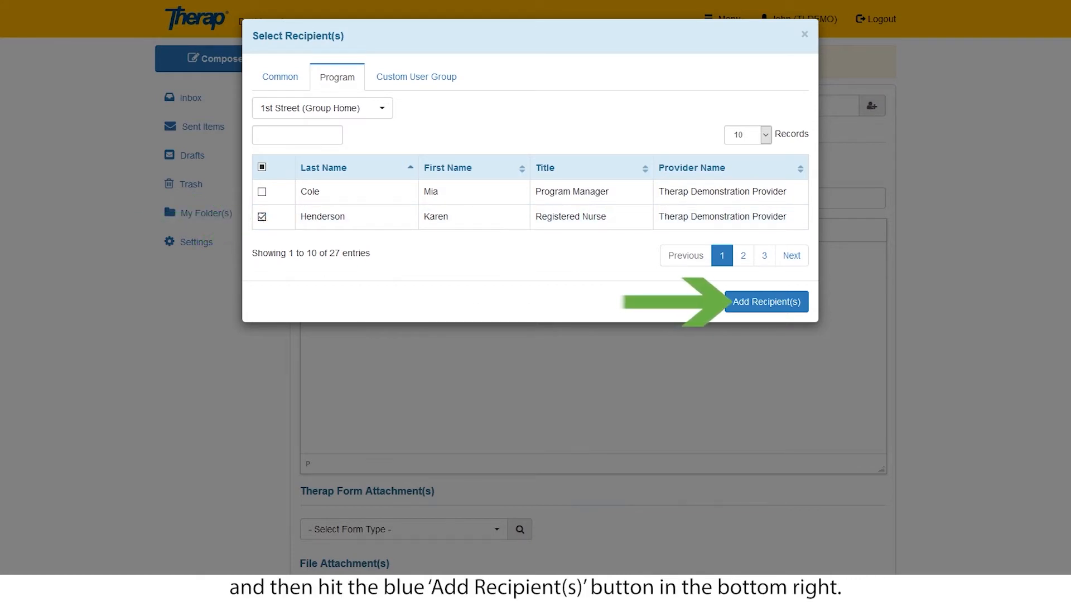
pyautogui.click(766, 302)
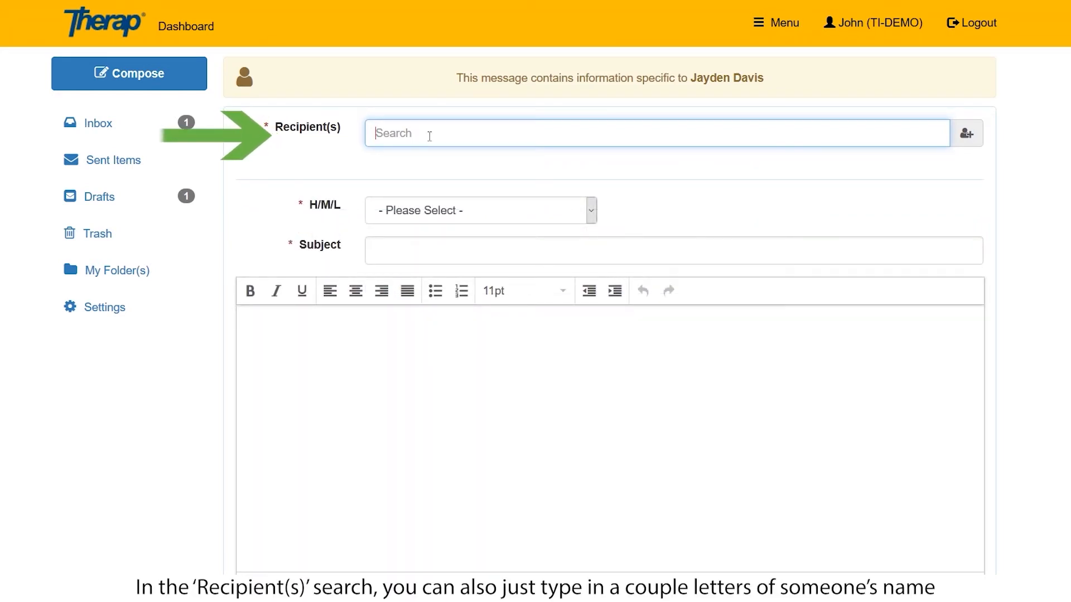
# Add the suggested nurse as recipient and set the notification level to Medium.
pyautogui.write('Kar')
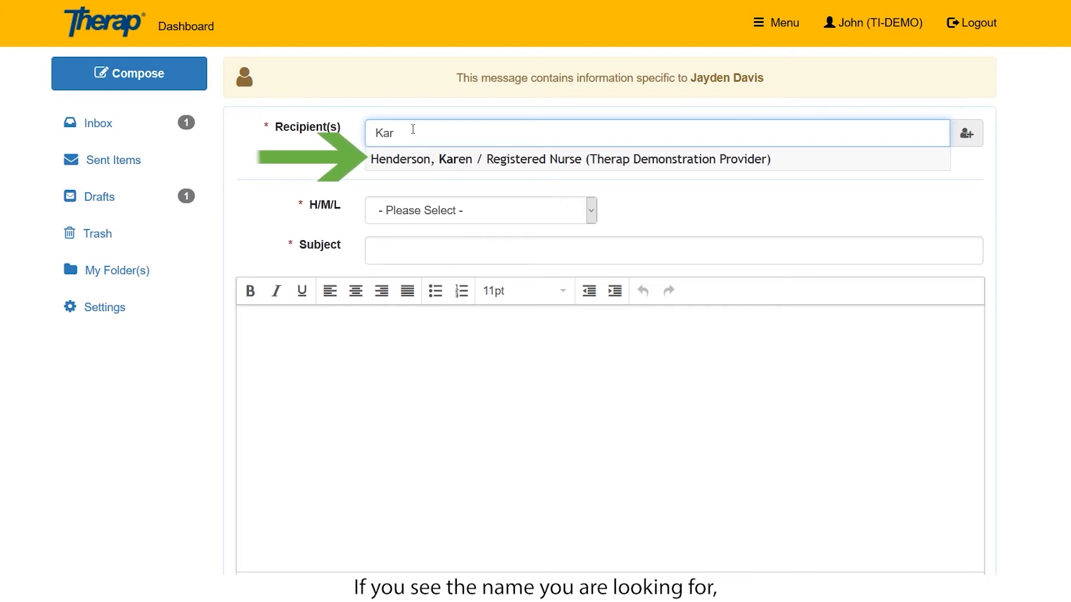
pyautogui.click(388, 164)
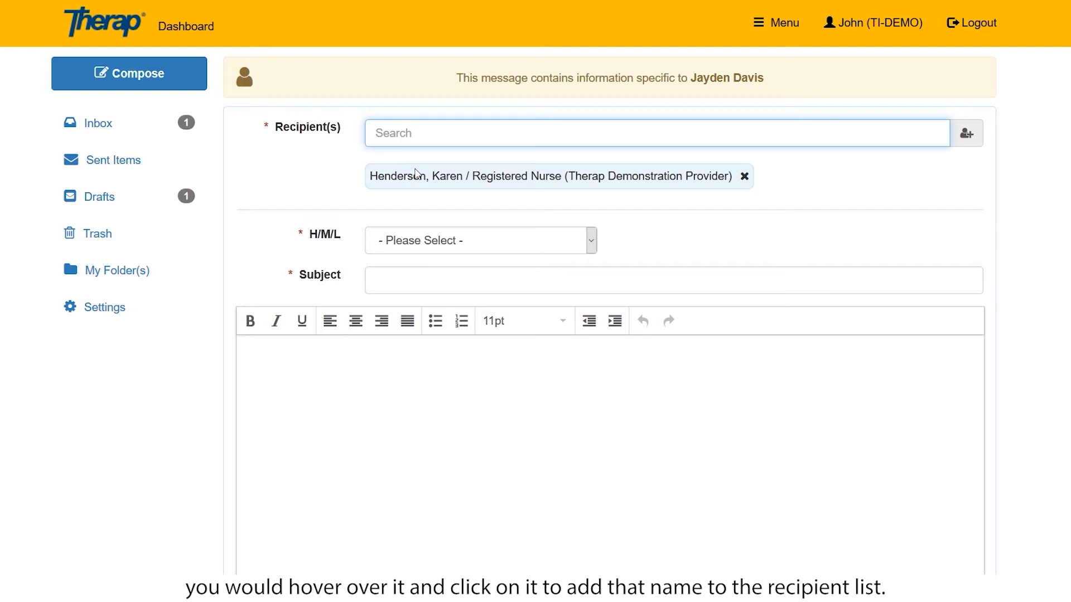
pyautogui.click(590, 242)
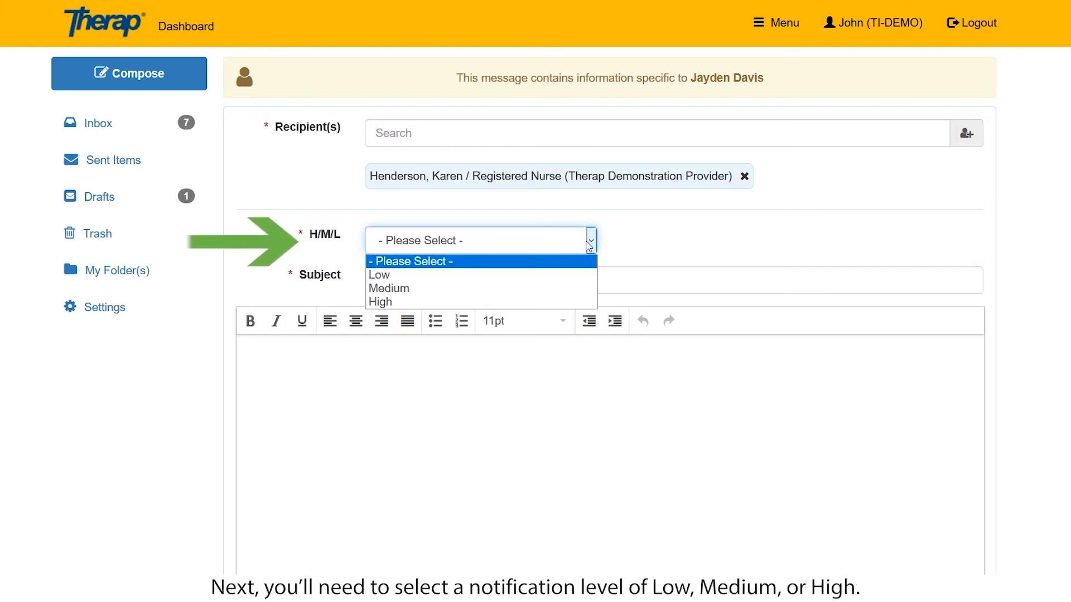
pyautogui.click(422, 290)
# Enter the individual's name as subject and a body about the needed immunization.
pyautogui.click(424, 284)
pyautogui.write("Jayden's Immunization History")
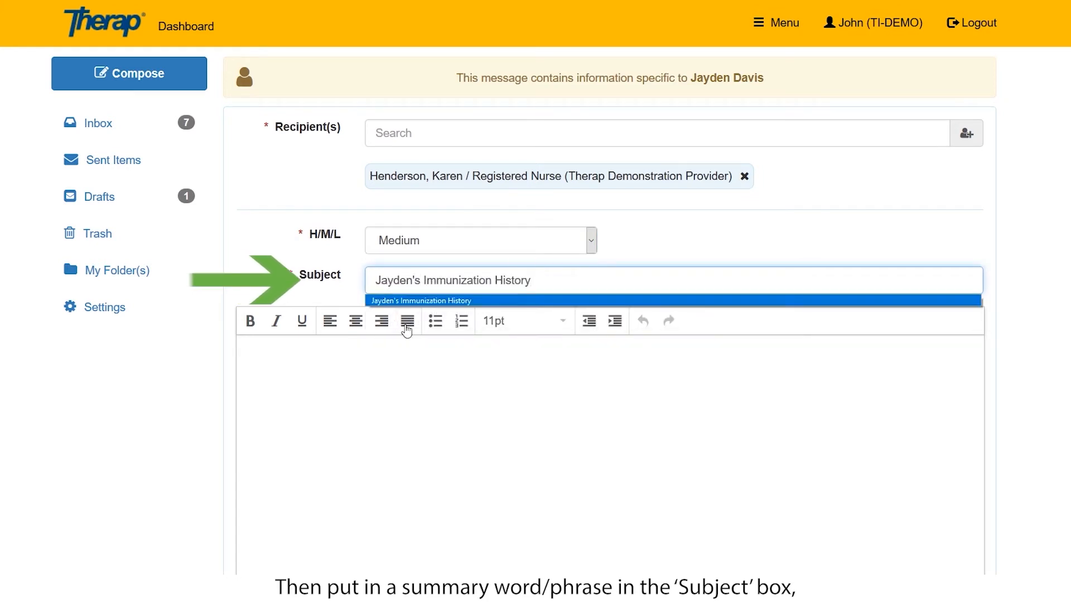
pyautogui.click(304, 373)
pyautogui.write('I am sending the information regarding the immunization that is needed to be carried out.')
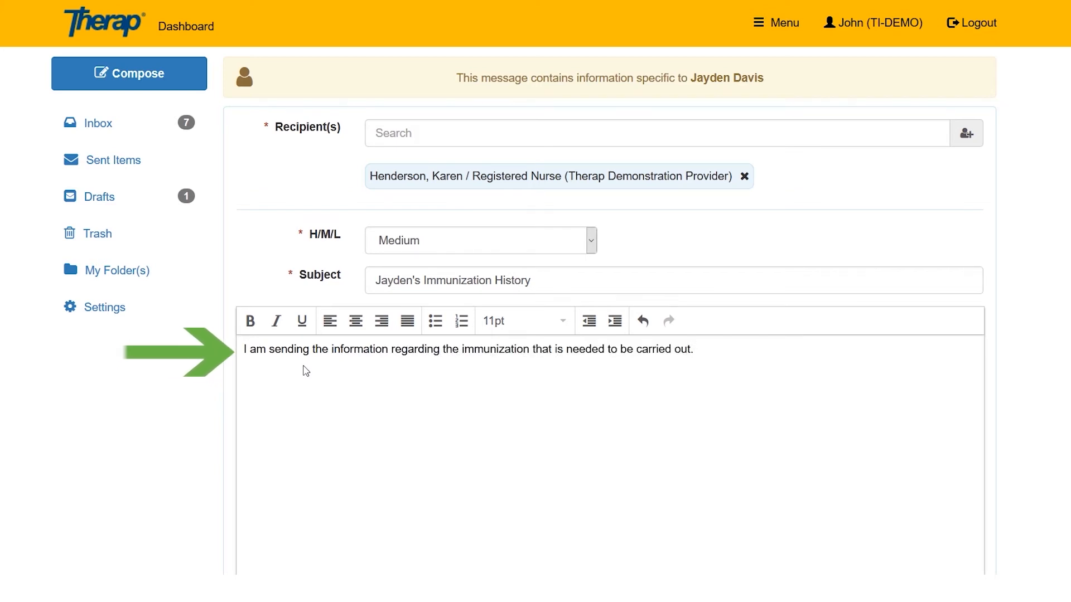
pyautogui.scroll(-3, 450, 424)
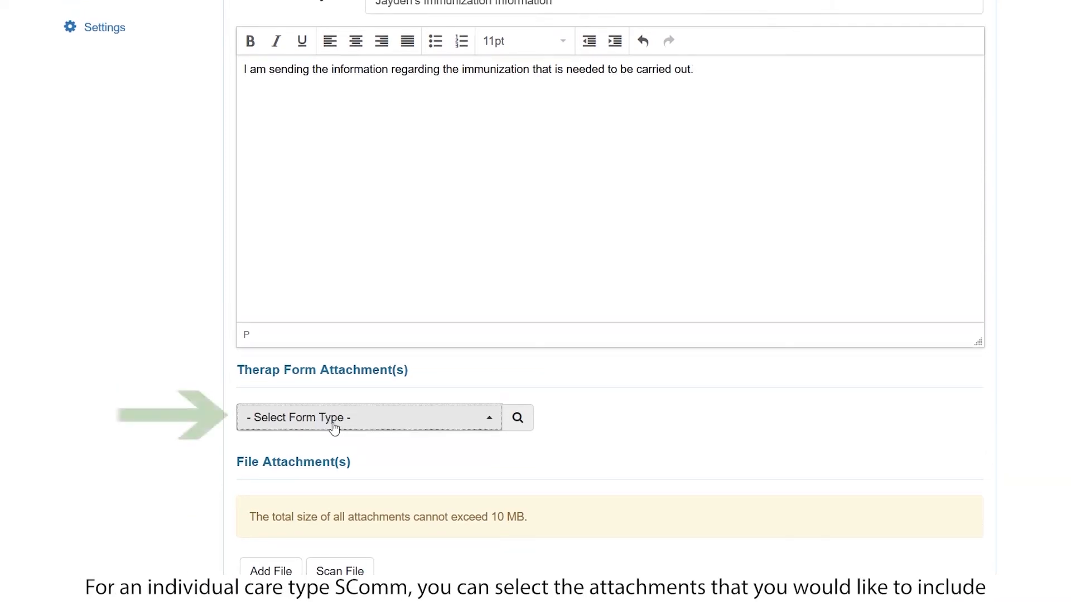
# Choose Immunization as the form type to attach.
pyautogui.click(326, 421)
pyautogui.write('i')
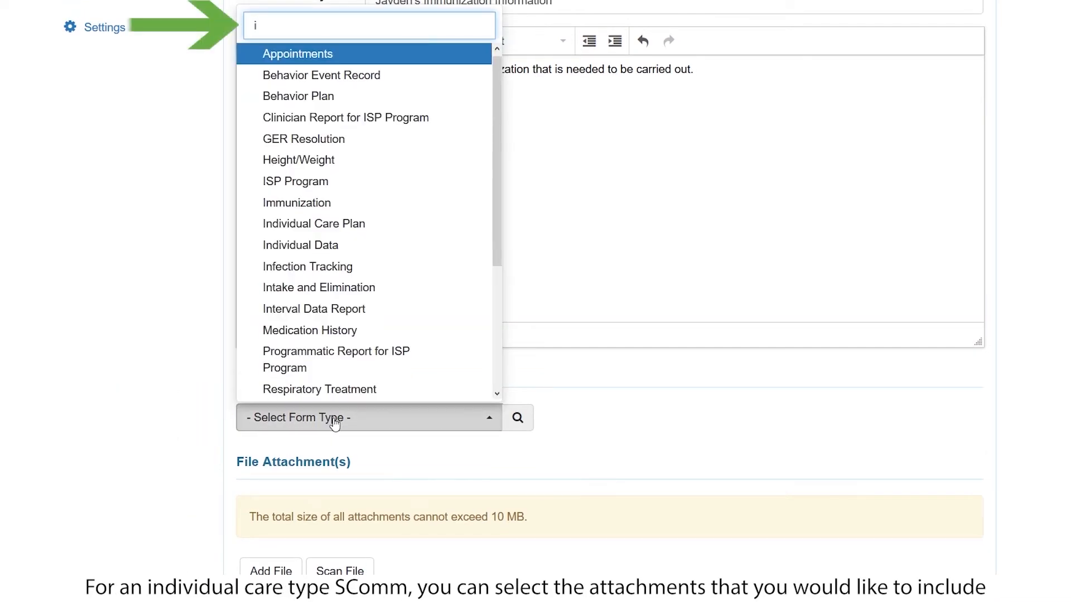
pyautogui.press('BackSpace')
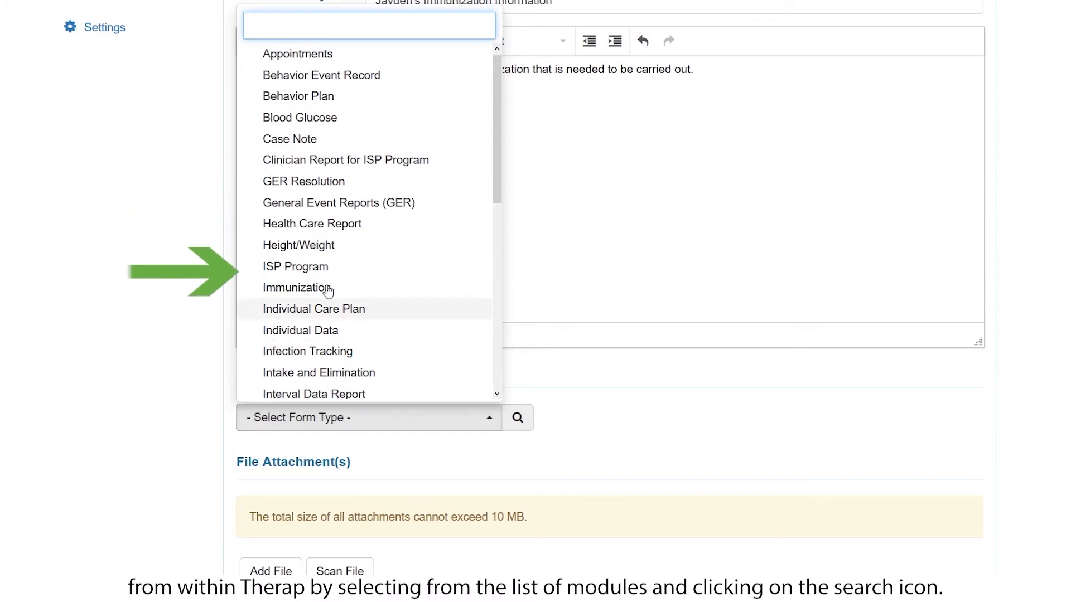
pyautogui.write('immu')
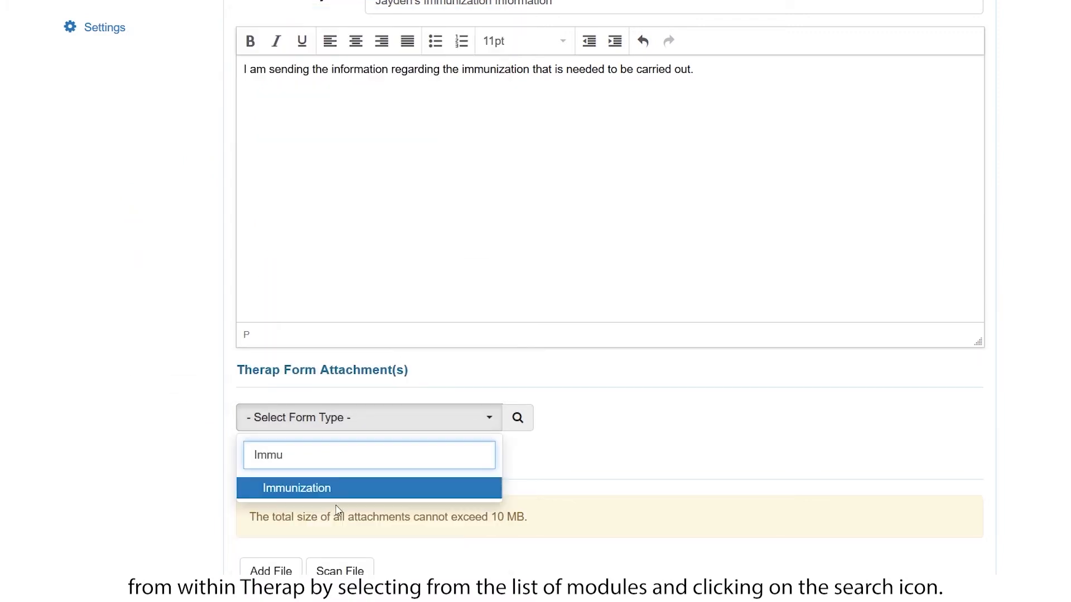
pyautogui.click(330, 488)
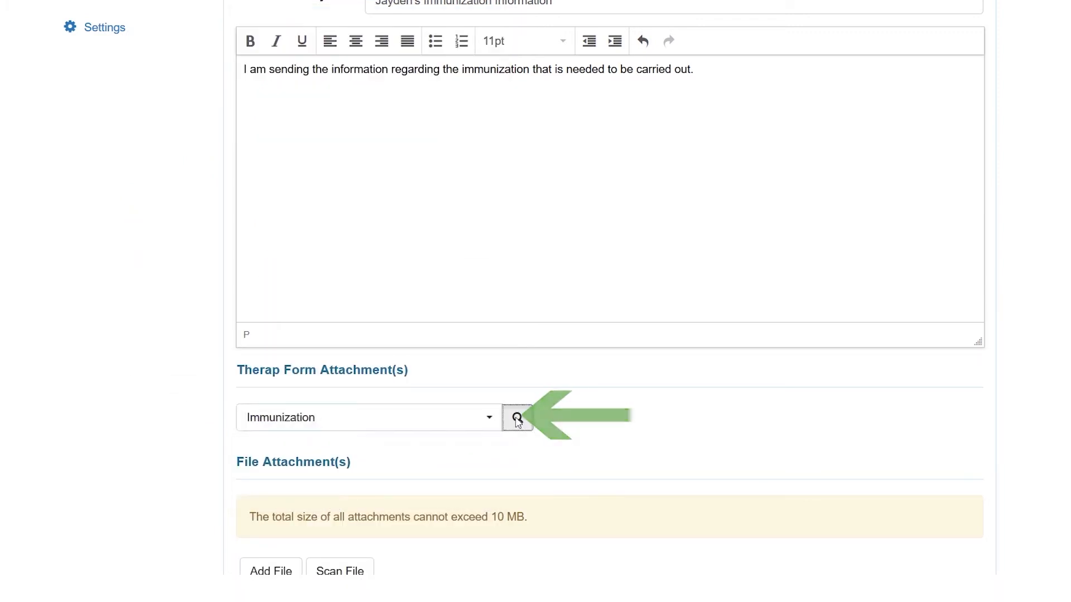
# Search Immunization forms and attach the selected form to the message.
pyautogui.click(518, 418)
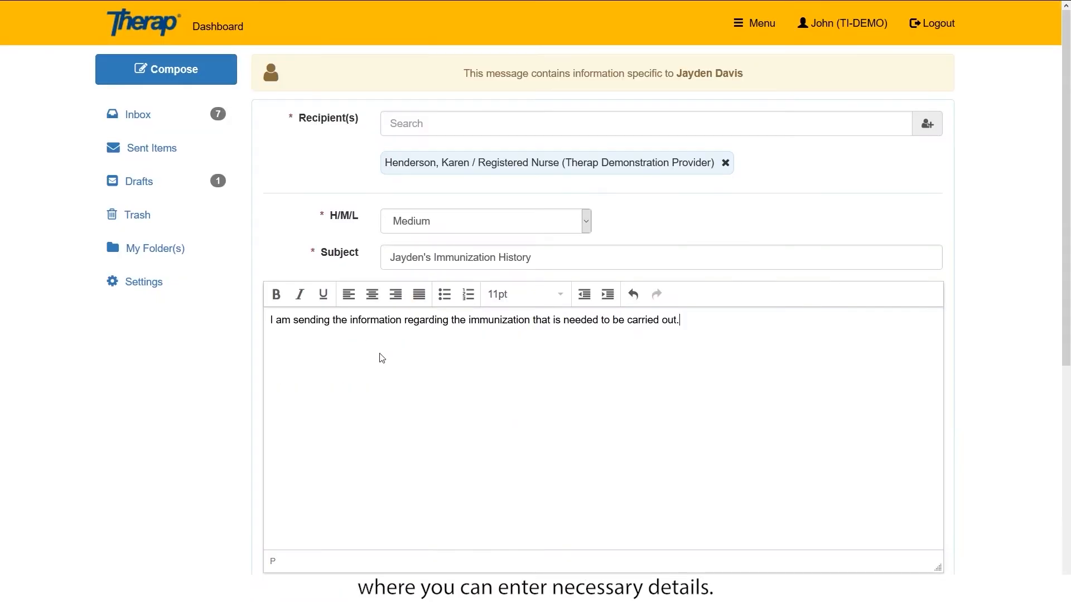
pyautogui.scroll(-6, 382, 358)
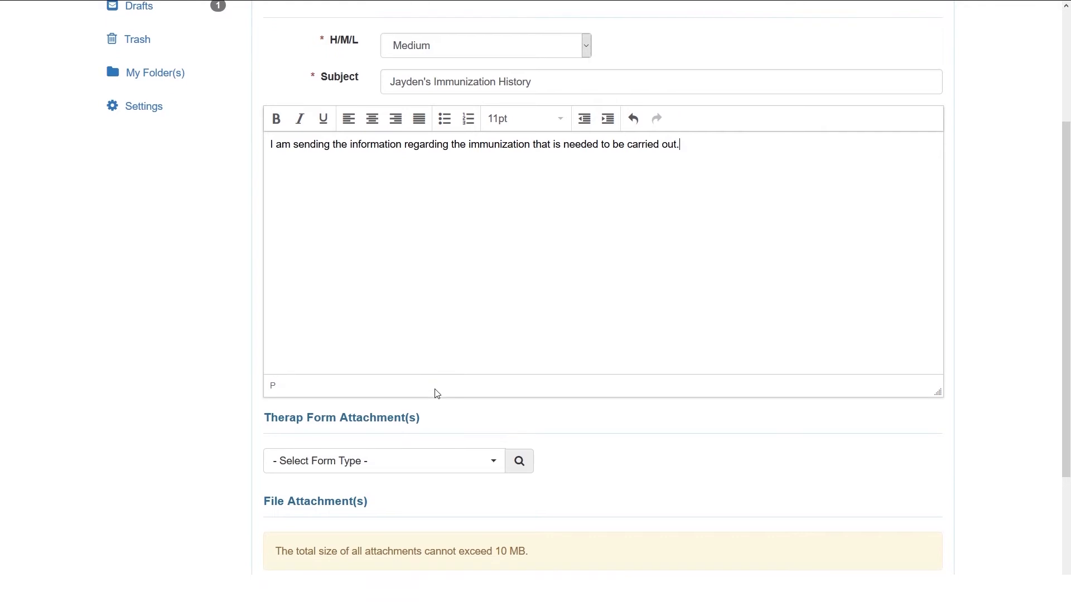
pyautogui.scroll(6, 449, 494)
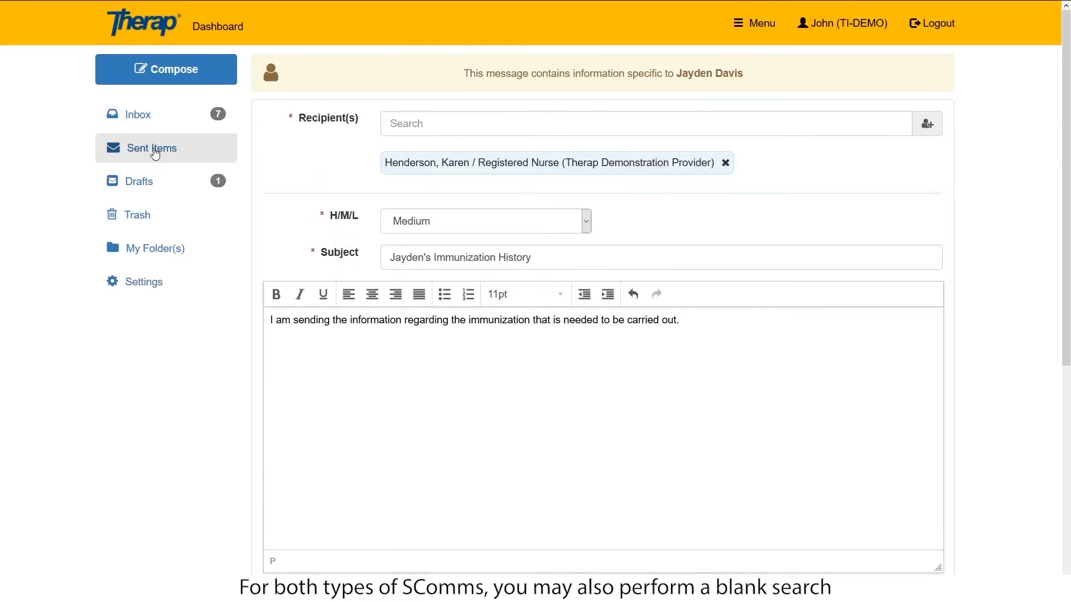
pyautogui.click(151, 120)
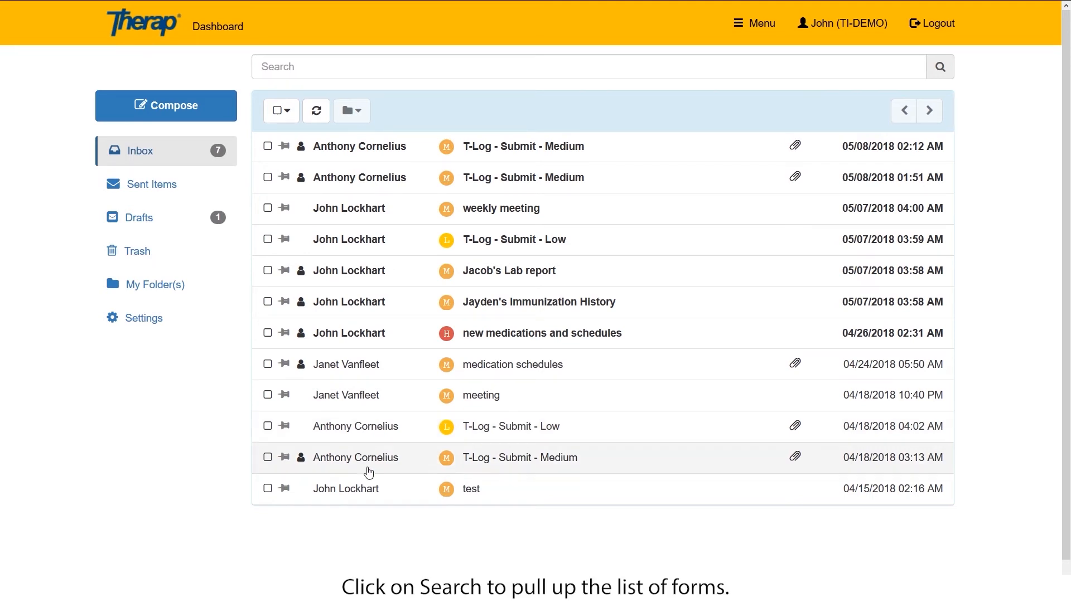
pyautogui.click(144, 191)
pyautogui.click(241, 209)
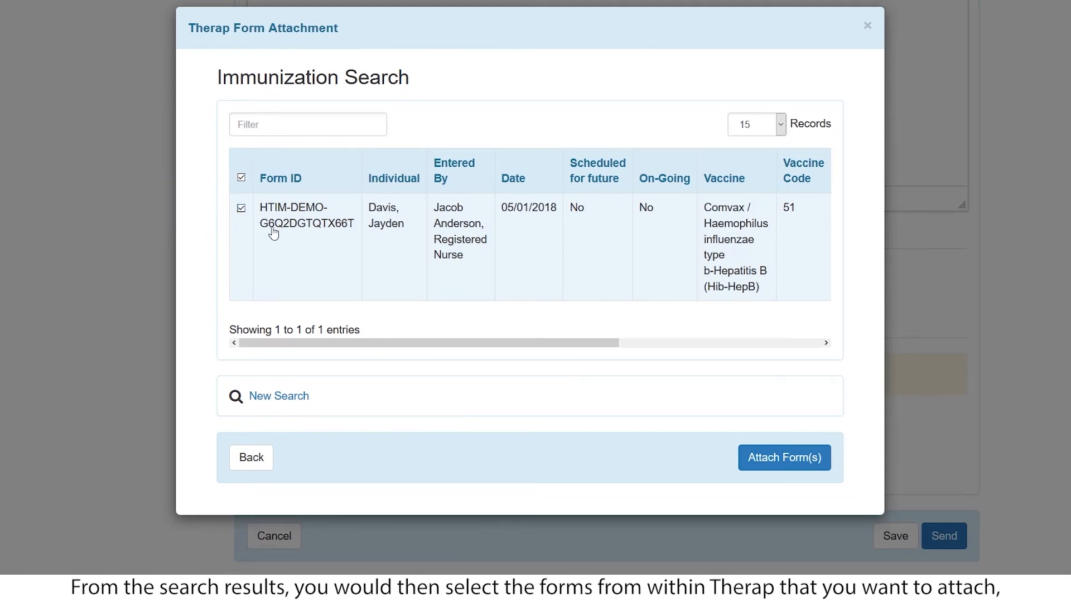
pyautogui.click(781, 457)
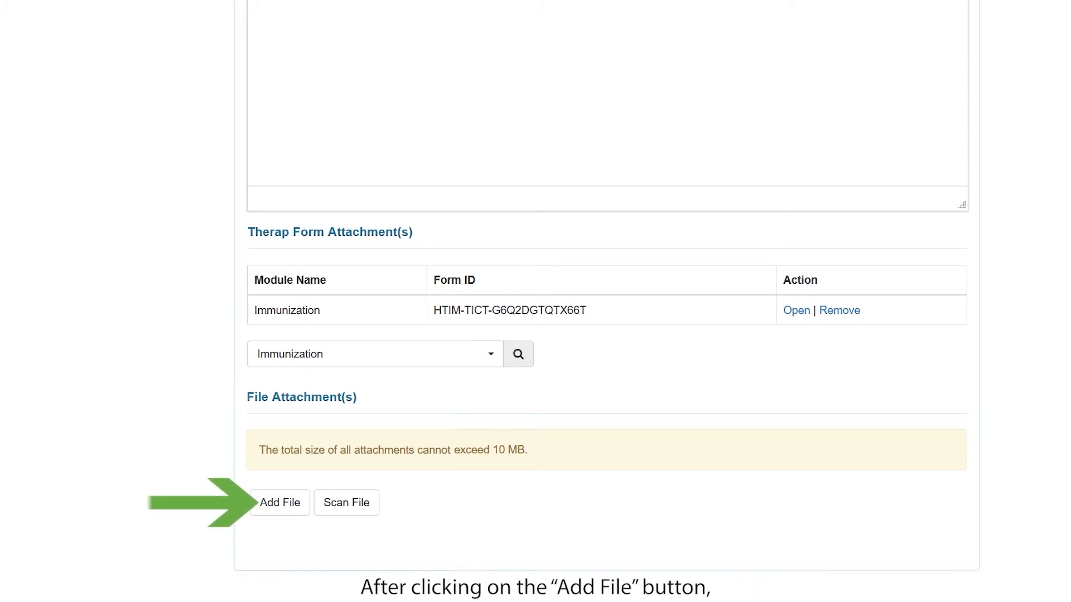
# Attach the individual's stored Admission Order document from Document Storage as a file.
pyautogui.click(286, 494)
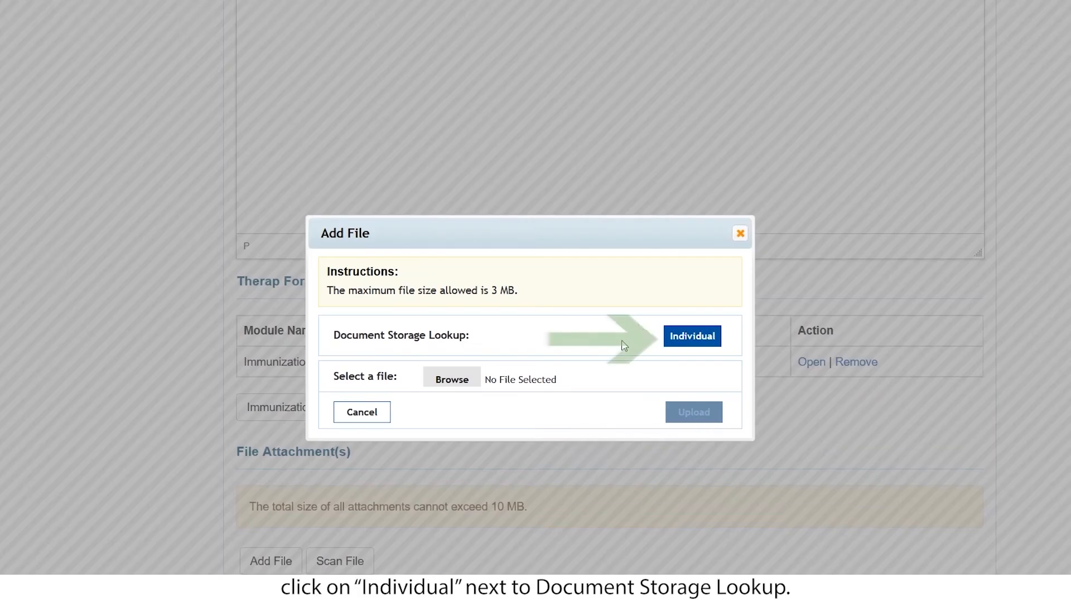
pyautogui.click(692, 335)
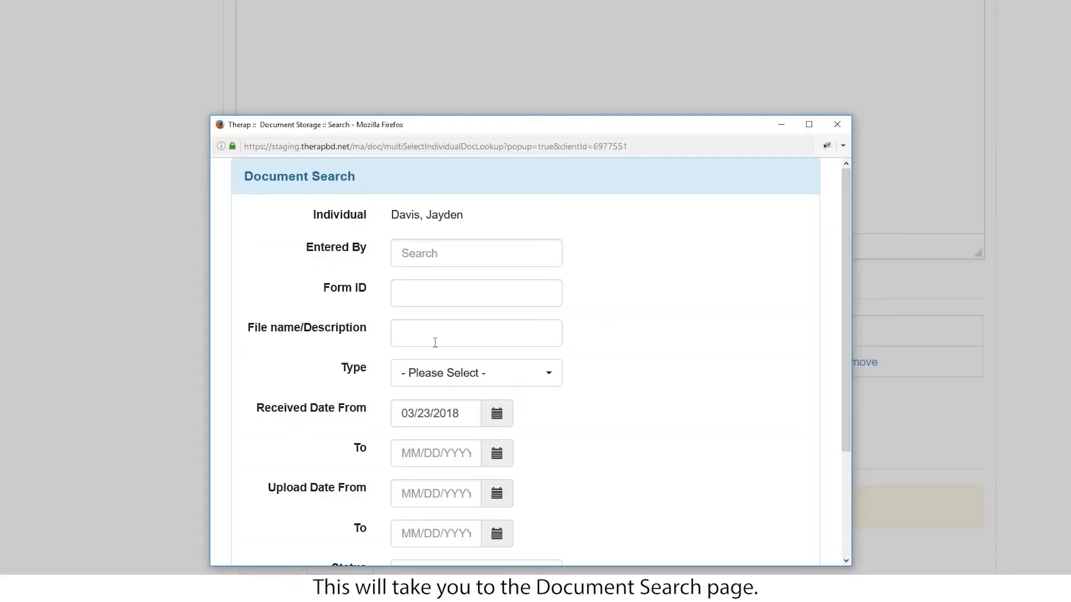
pyautogui.scroll(-3, 435, 342)
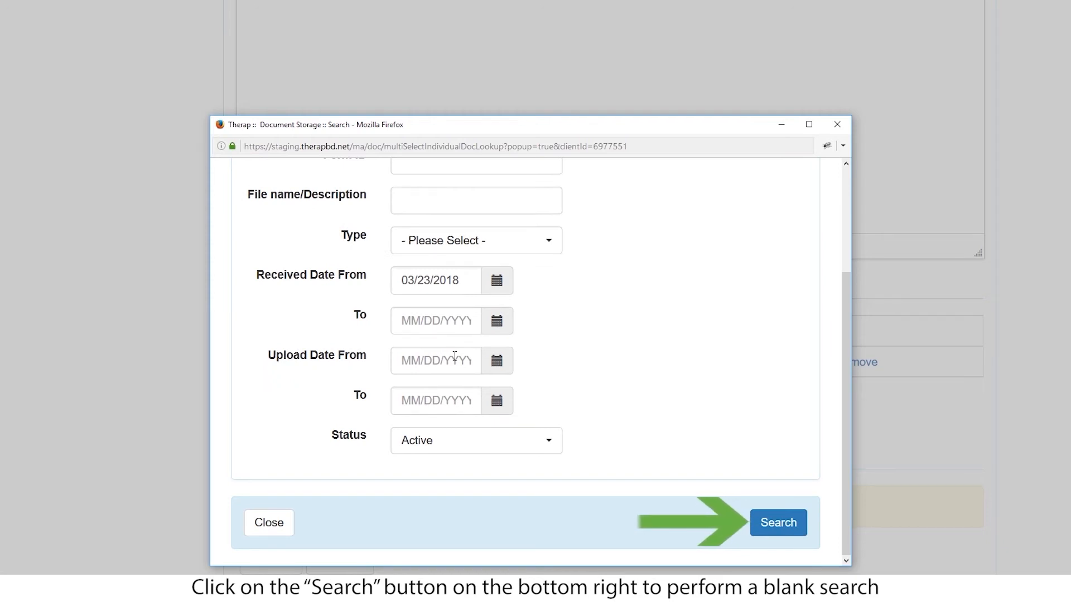
pyautogui.click(790, 529)
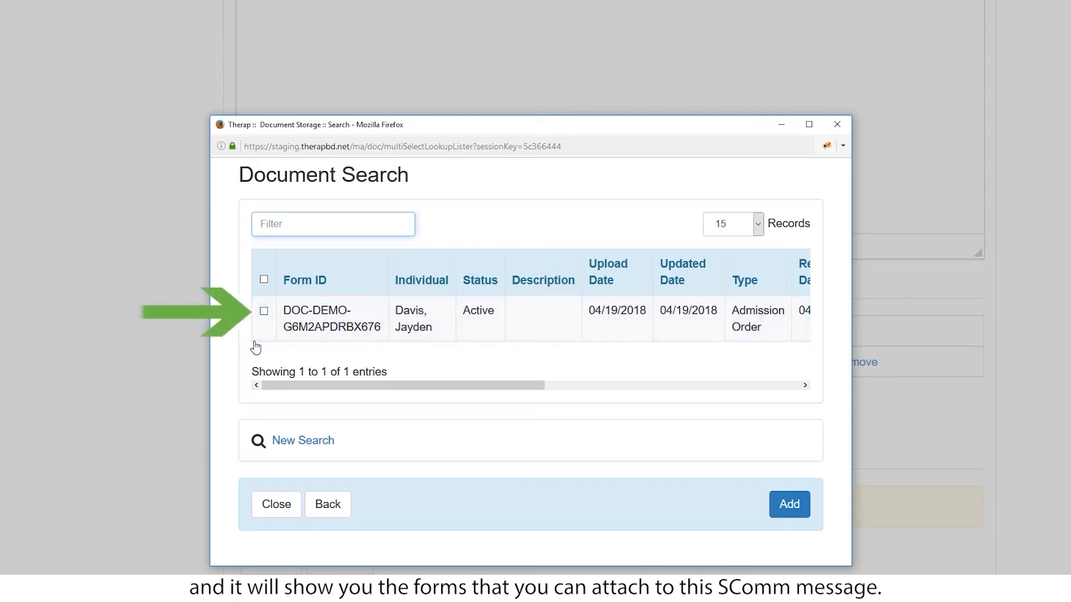
pyautogui.click(264, 311)
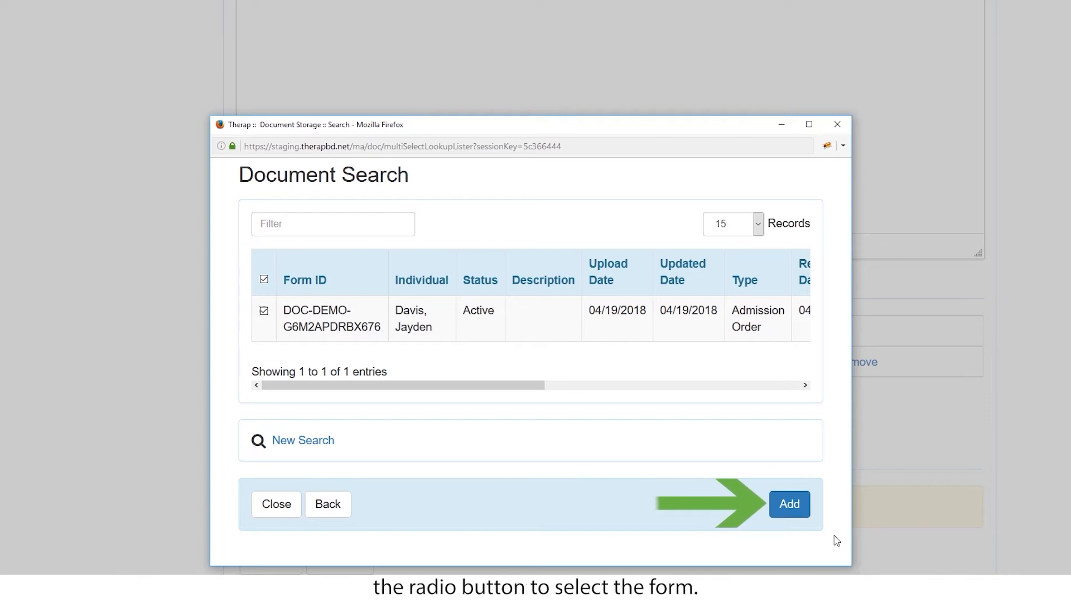
pyautogui.click(789, 504)
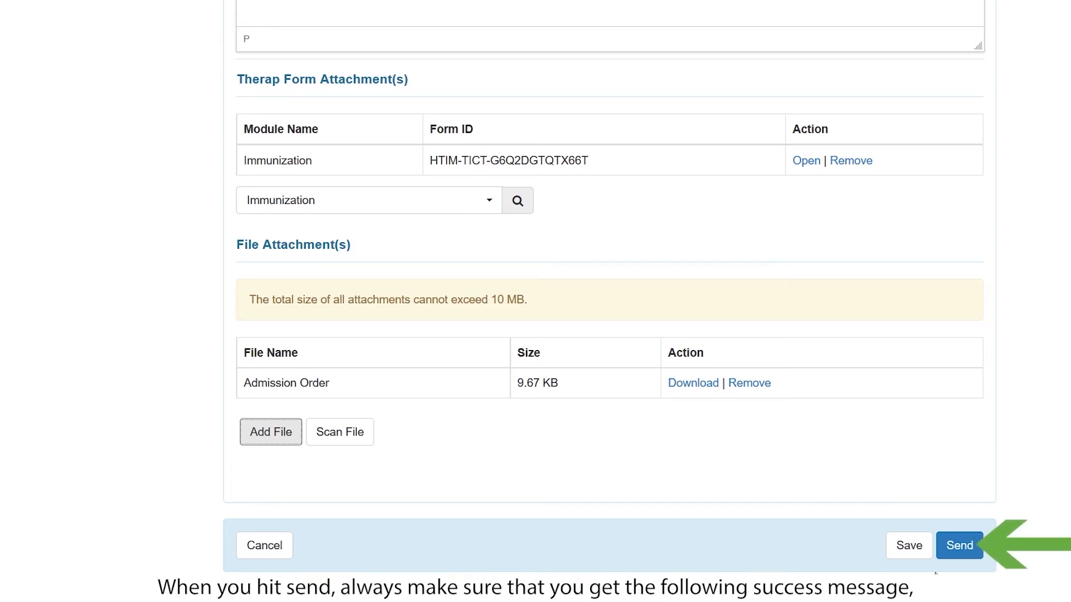
# Send the SComm with its Immunization form and Admission Order attachments.
pyautogui.click(960, 547)
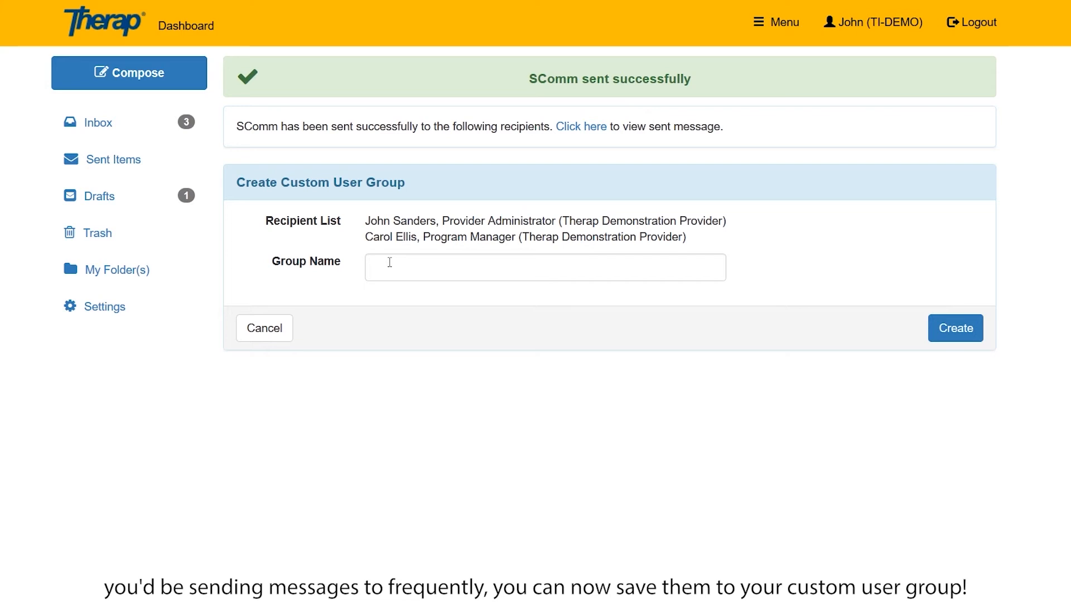
# Create a custom user group named 'Demo Group' from the two recipients.
pyautogui.click(389, 262)
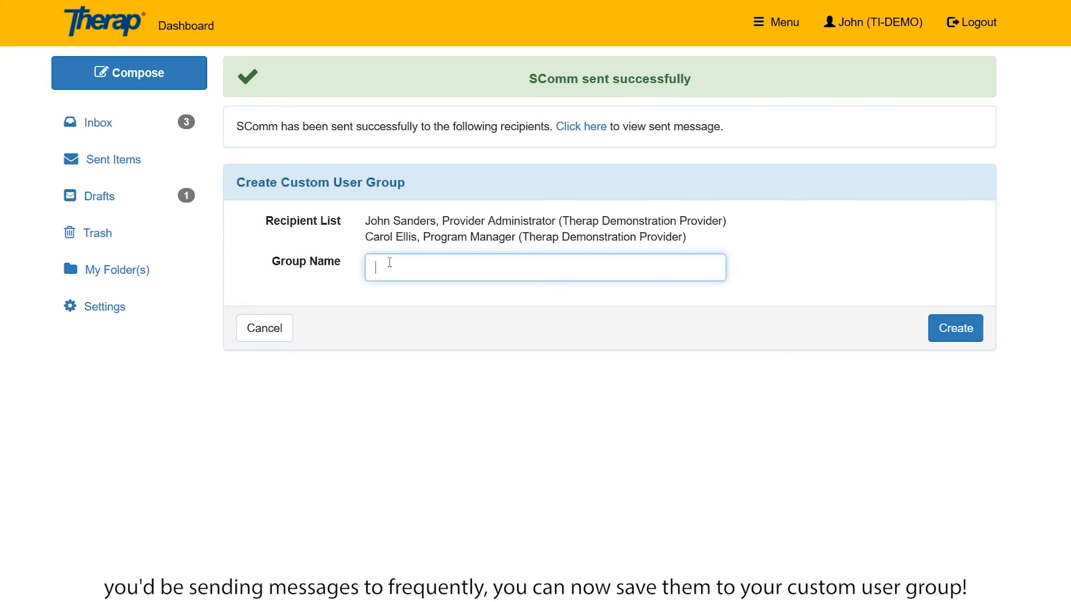
pyautogui.write('Demo Group')
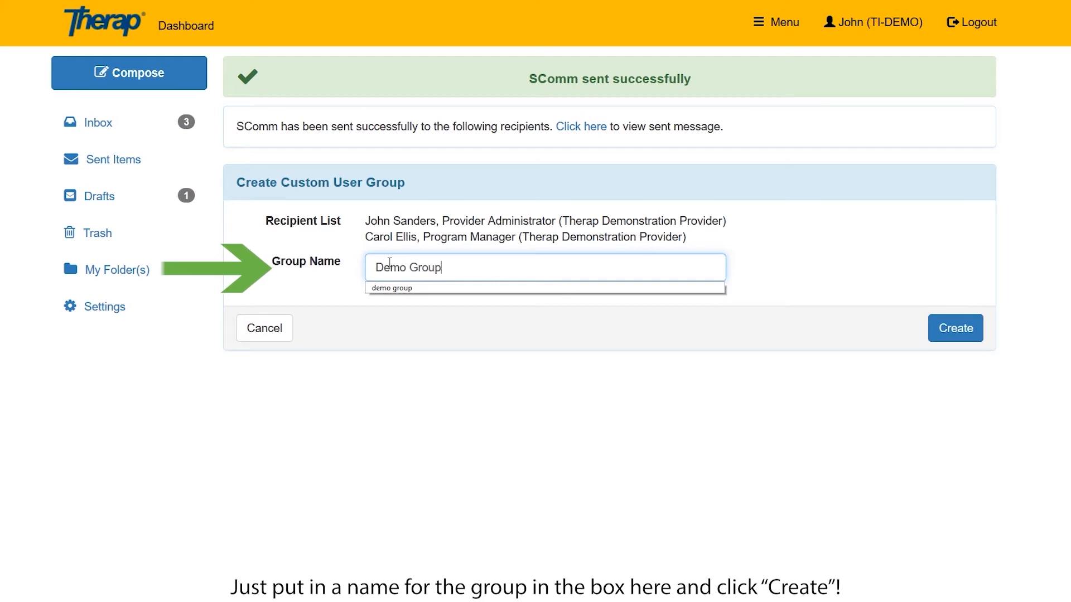
pyautogui.click(961, 335)
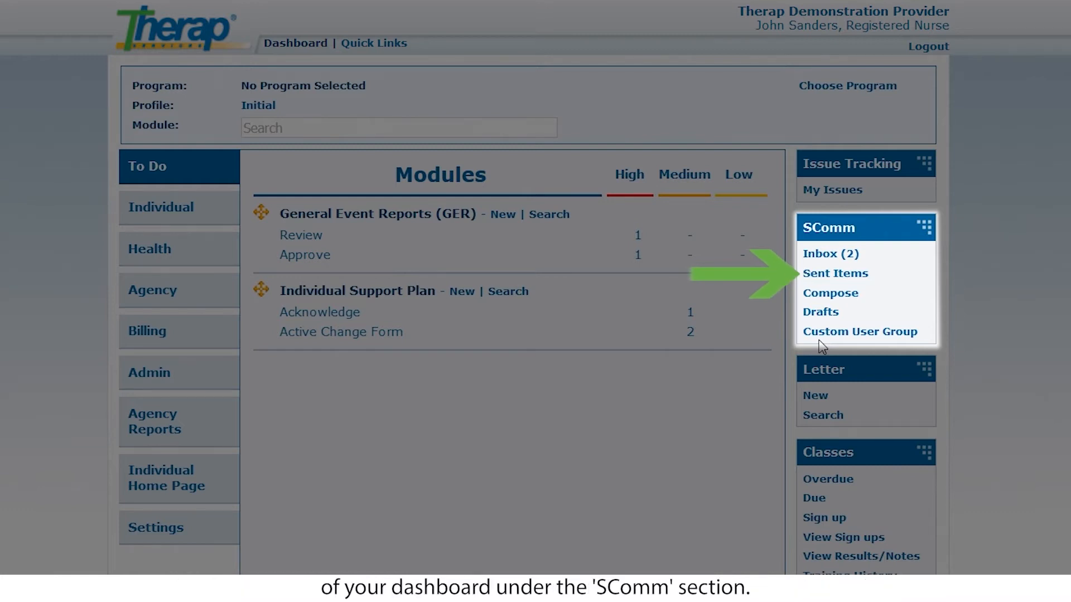
# Open the 'Weekly meeting' message from Sent Items and show its delivery details.
pyautogui.click(819, 274)
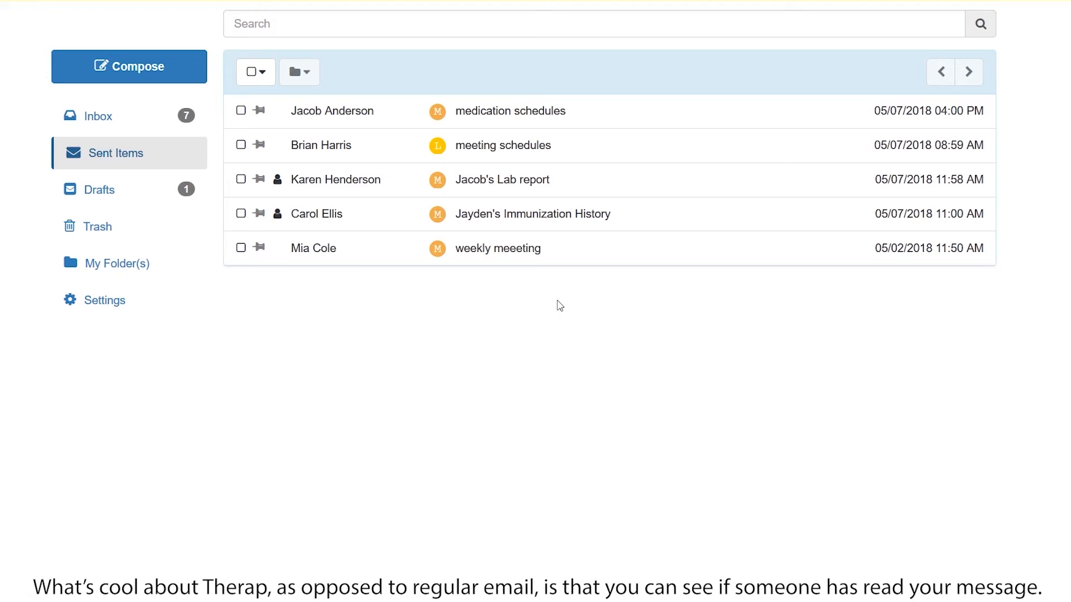
pyautogui.click(496, 256)
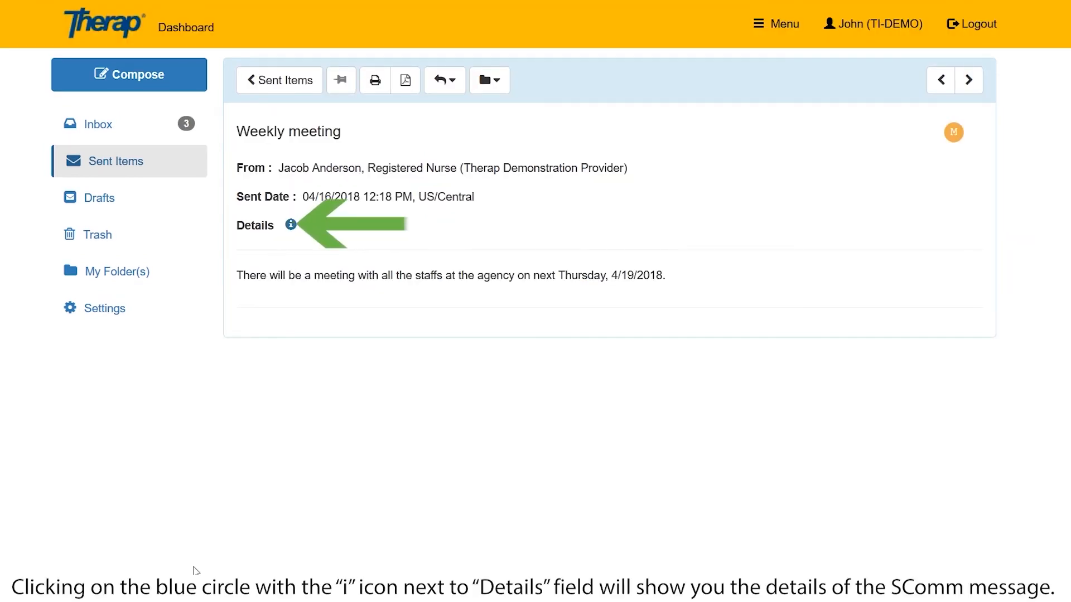
pyautogui.click(290, 226)
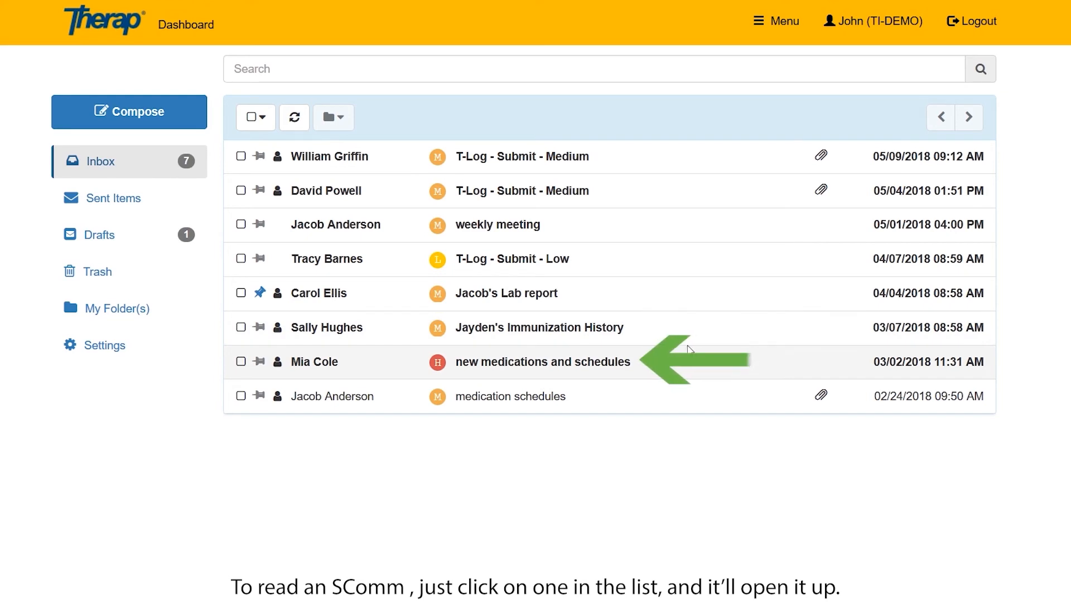
# Open the 'new medications and schedules' Inbox message and acknowledge it.
pyautogui.click(529, 368)
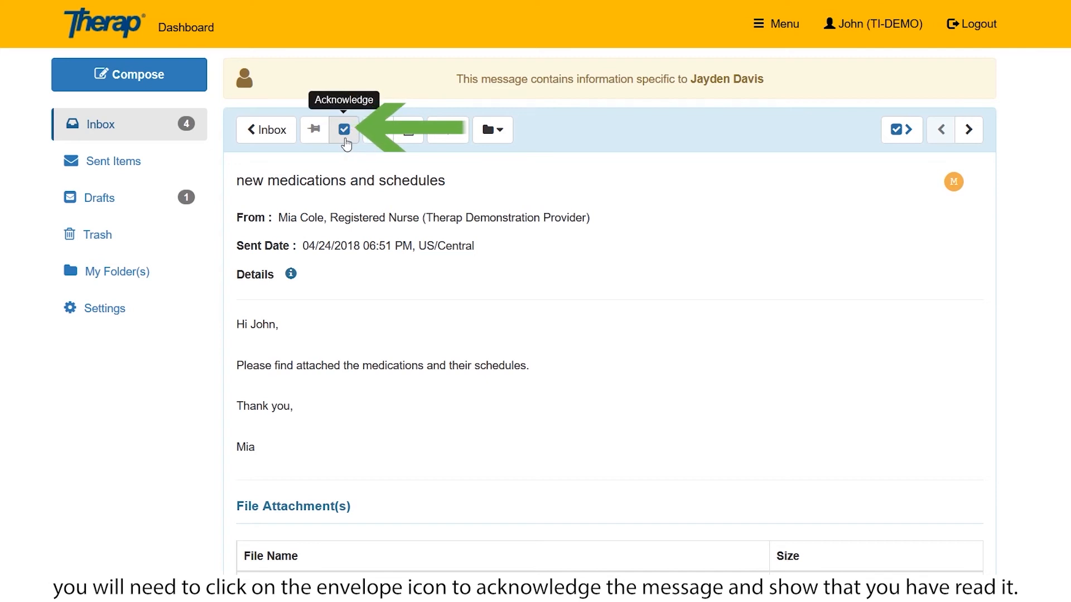
pyautogui.click(346, 138)
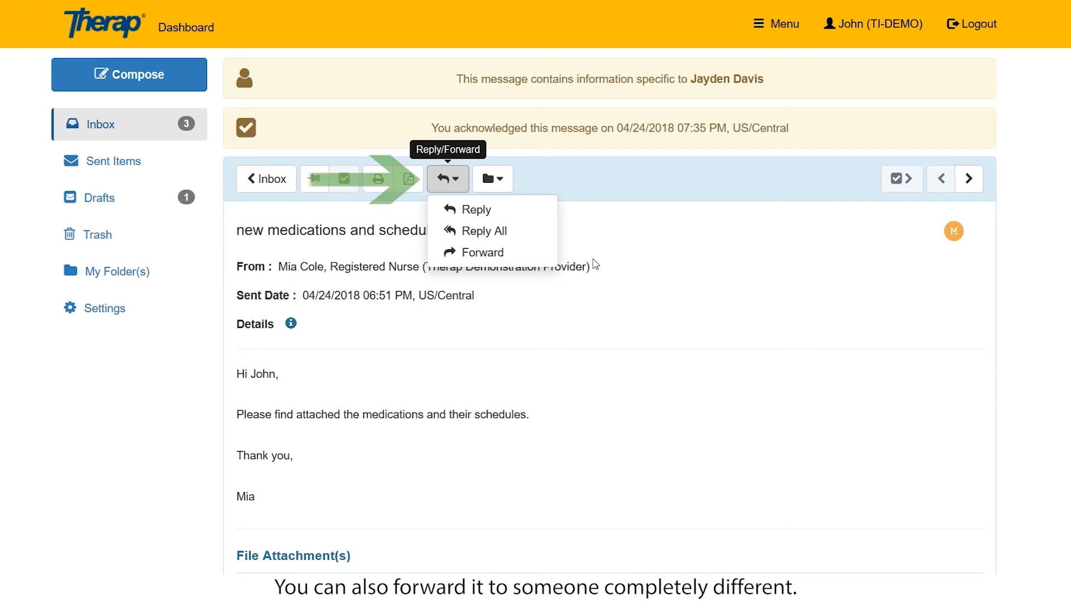
pyautogui.click(504, 186)
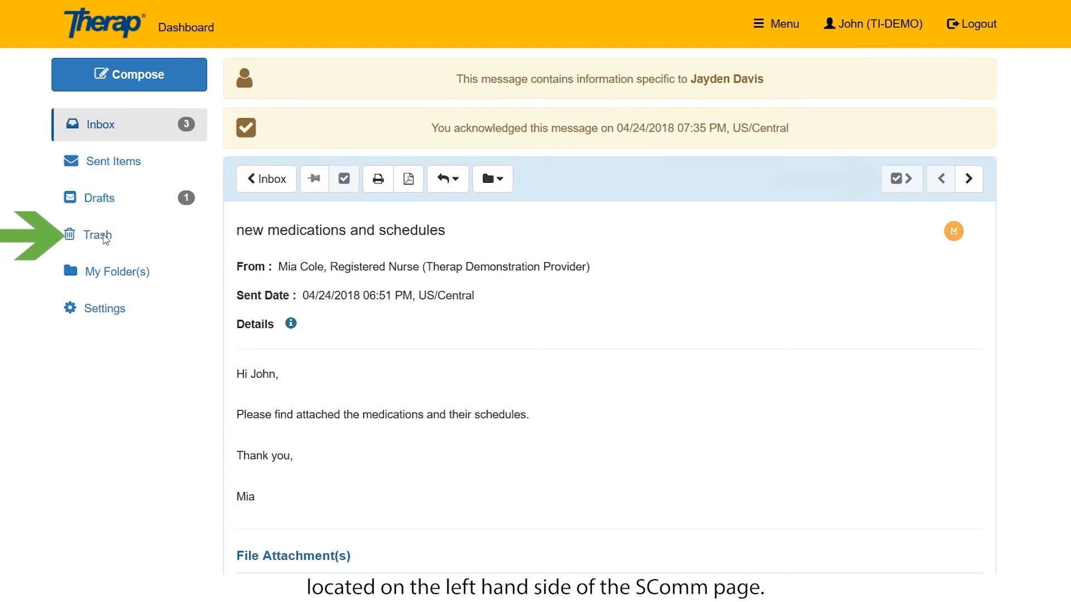
# In Trash, select both trashed messages and bring up the Delete and Move To options.
pyautogui.click(104, 240)
pyautogui.click(267, 147)
pyautogui.click(267, 177)
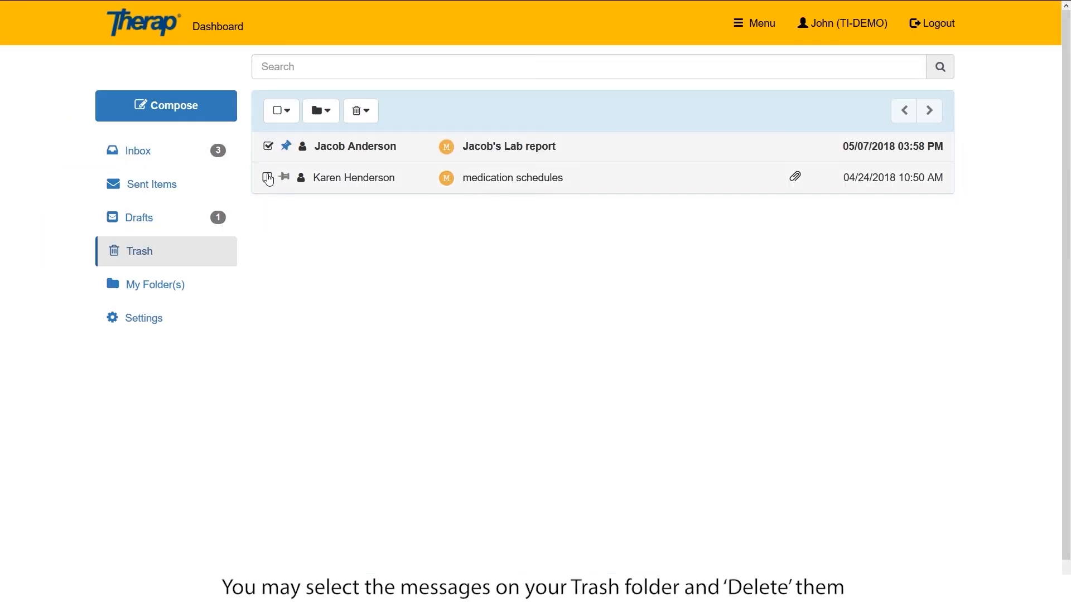
pyautogui.click(367, 115)
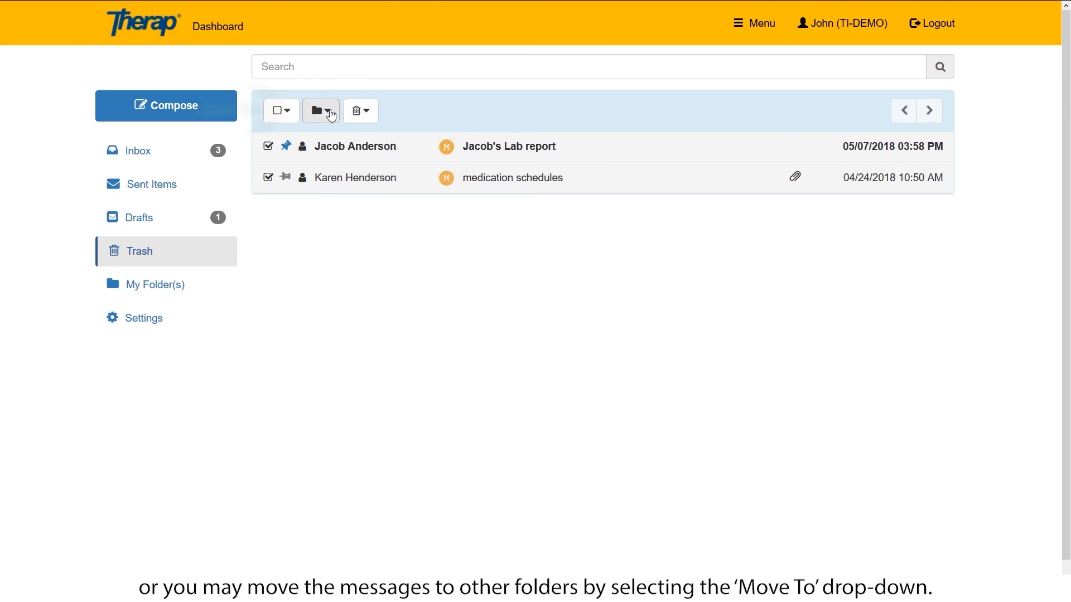
pyautogui.click(331, 115)
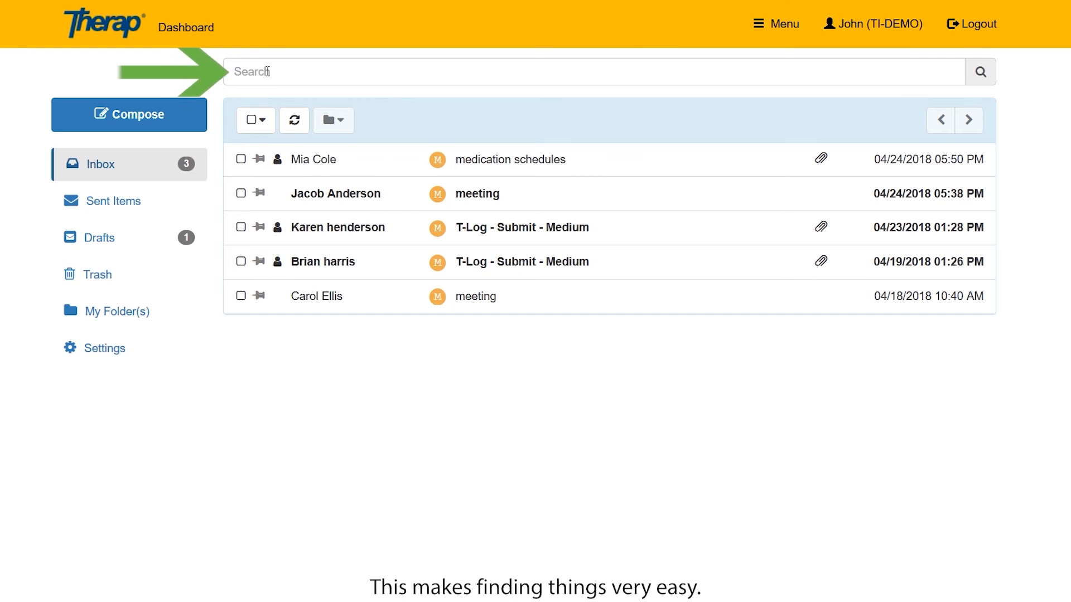
# Search the inbox for 'meeting' messages, then bring up Advanced Search.
pyautogui.click(267, 72)
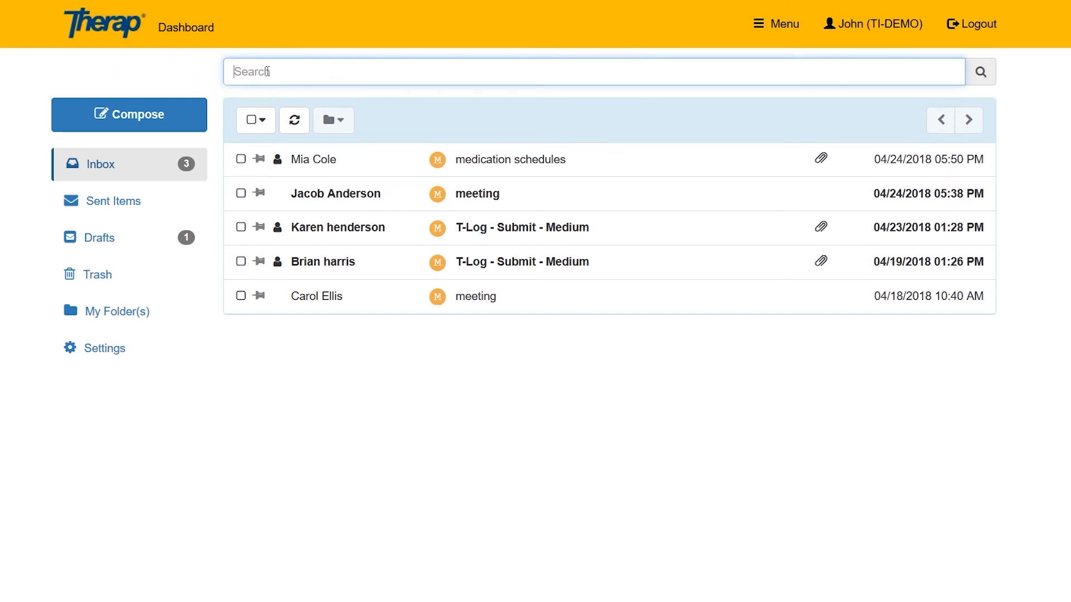
pyautogui.write('meeting')
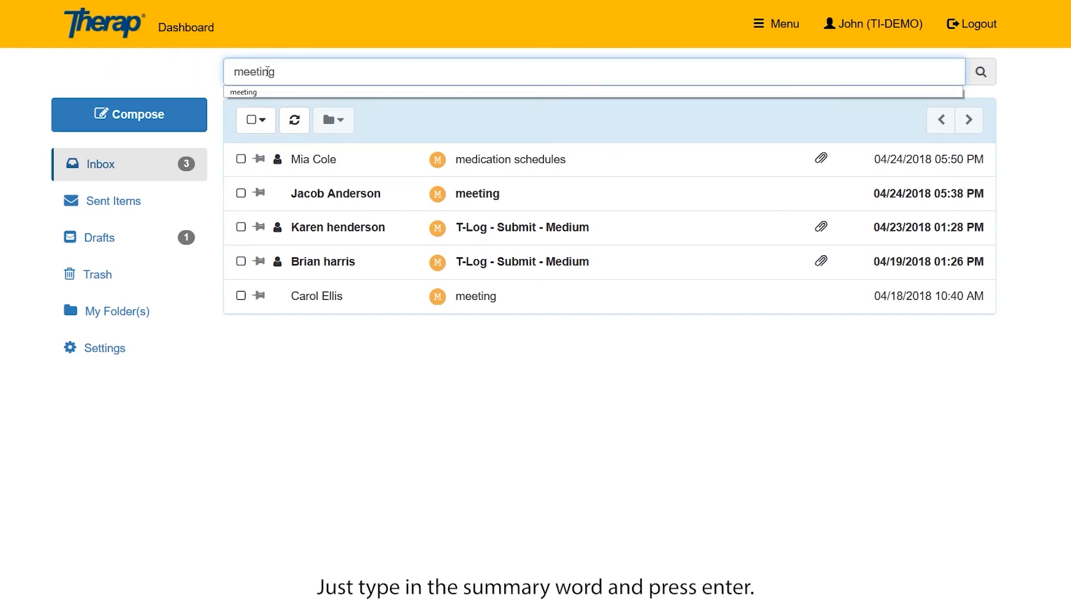
pyautogui.press('Return')
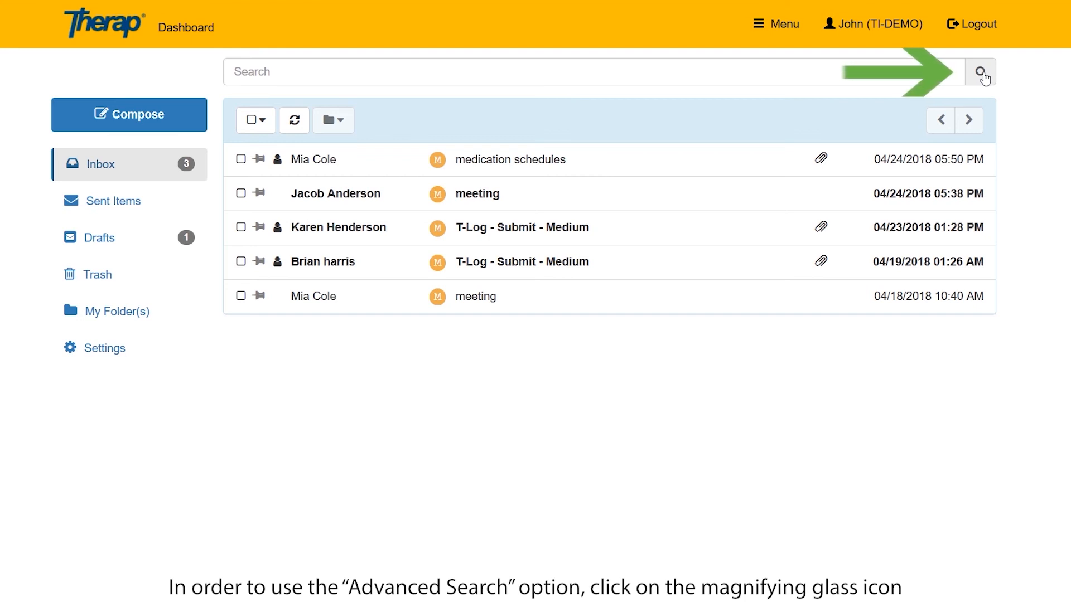
pyautogui.click(981, 73)
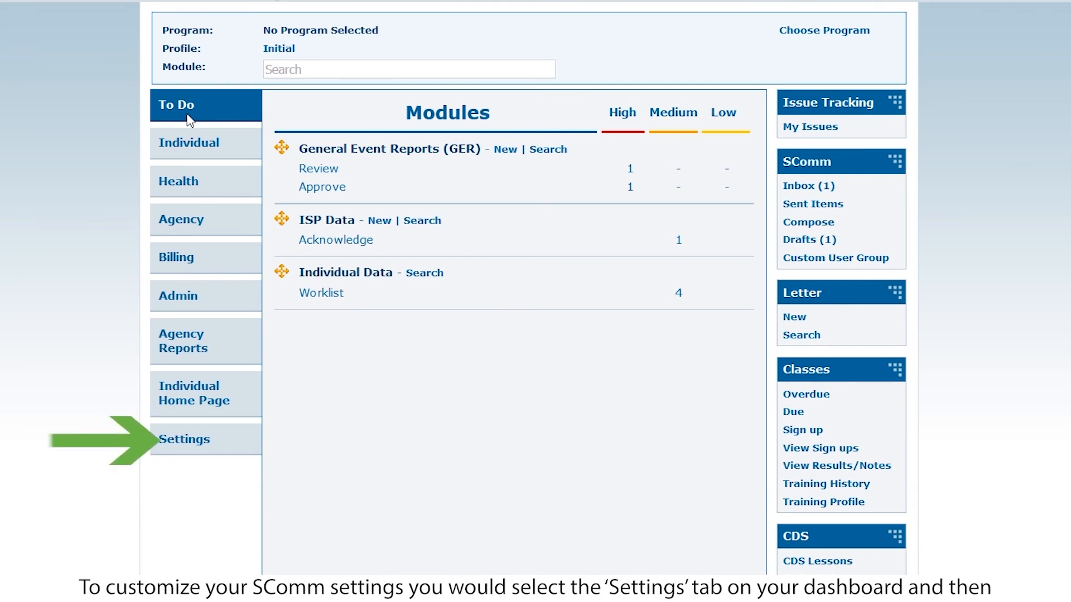
# Go to the dashboard Settings tab and configure SComm Settings.
pyautogui.click(187, 440)
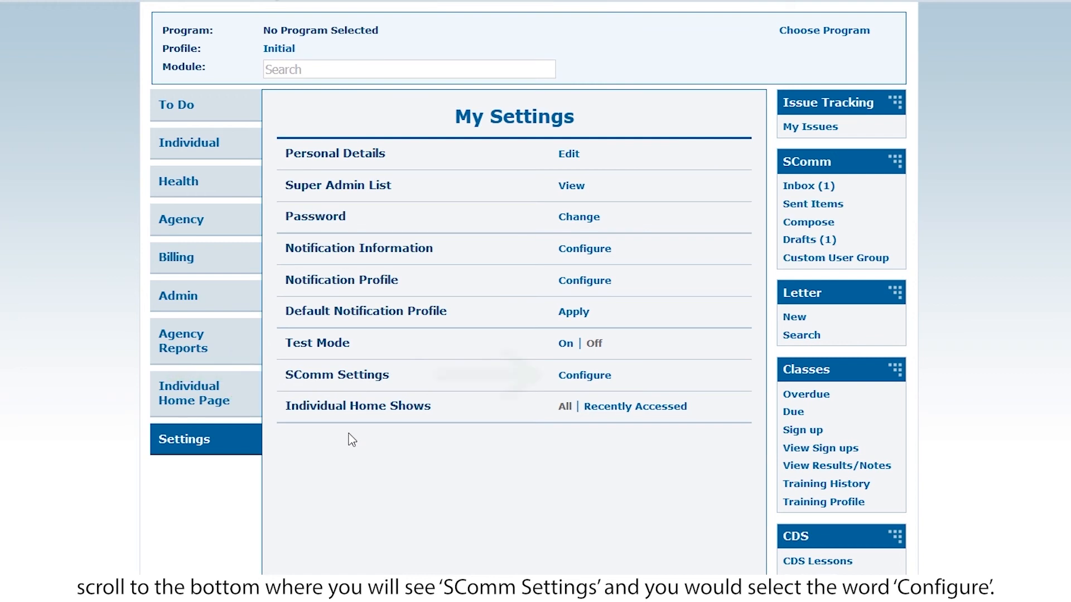
pyautogui.click(584, 376)
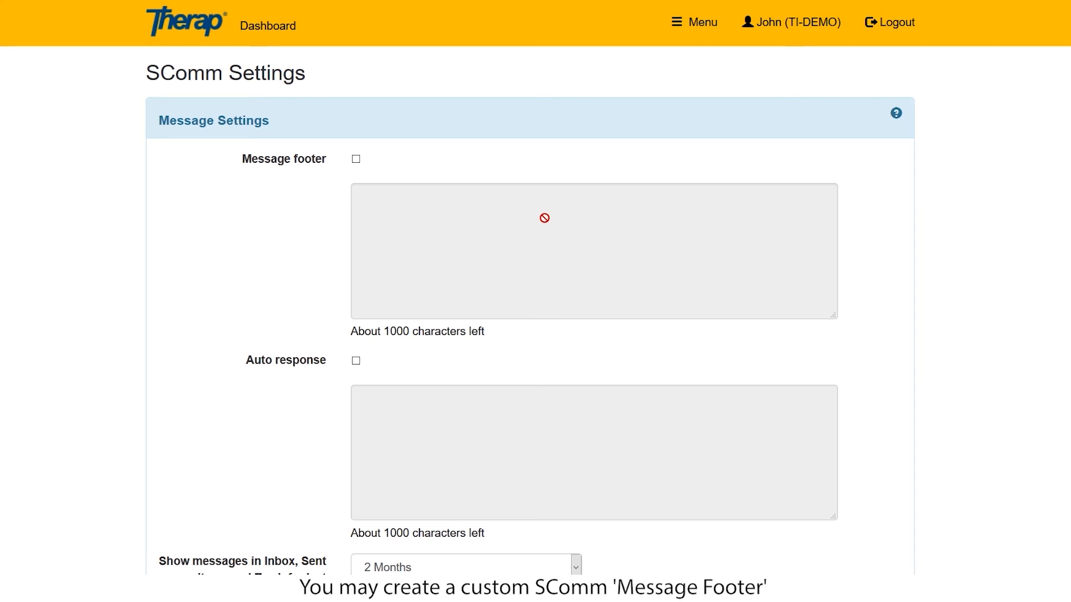
# Enable a message footer reading the user's name, Registered Nurse, Therap Demonstration Provider.
pyautogui.click(355, 160)
pyautogui.click(381, 206)
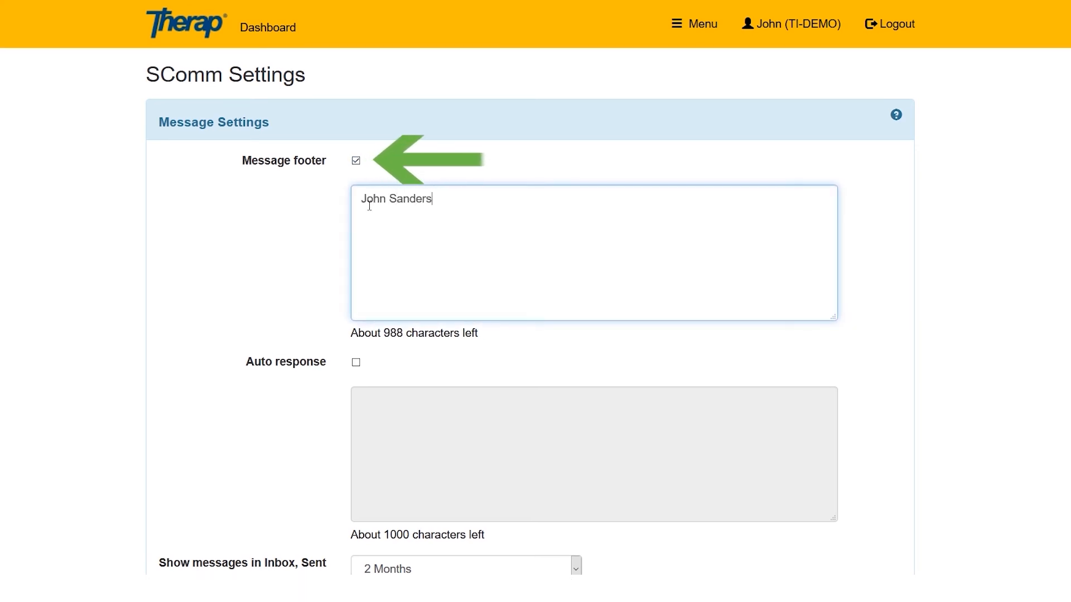
pyautogui.press('Return')
pyautogui.write('Registered Nurse')
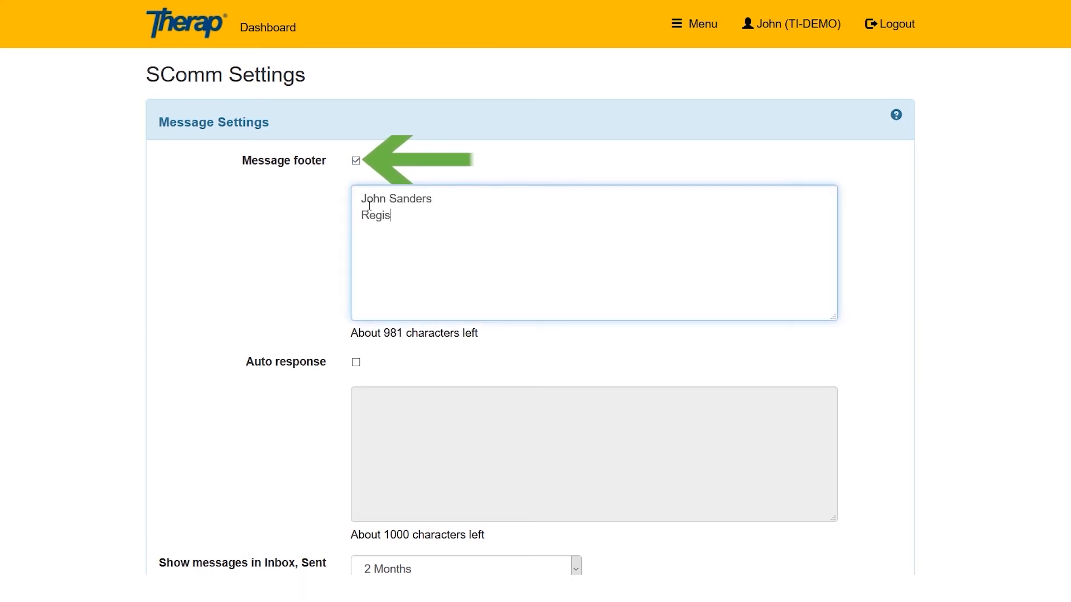
pyautogui.press('Return')
pyautogui.write('Therap Demonstration Provider')
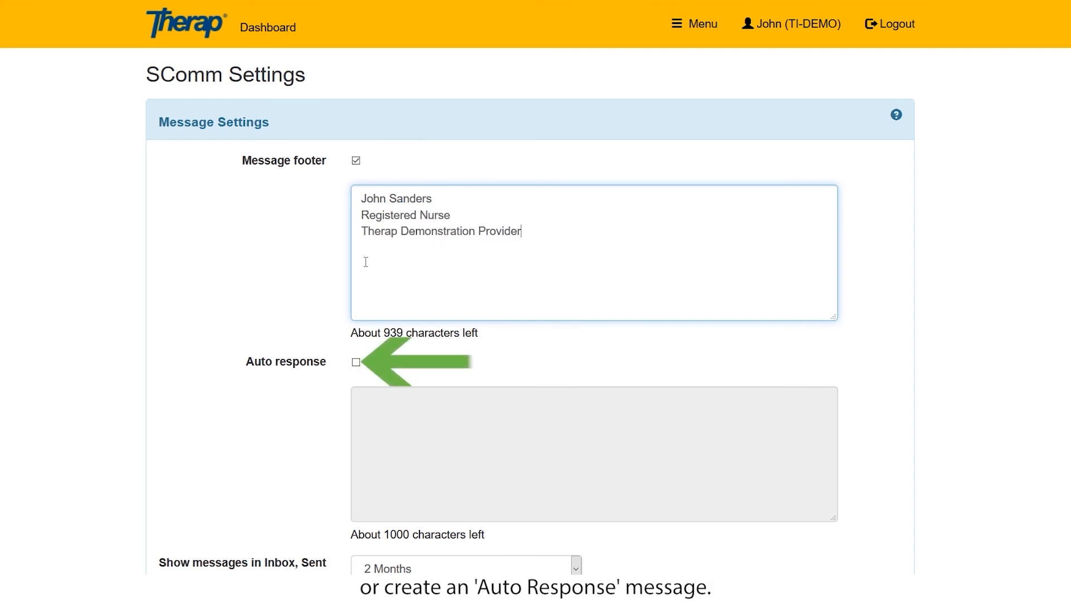
# Leave auto response off, keep 2 Months message history, and save the SComm settings.
pyautogui.click(356, 363)
pyautogui.click(356, 362)
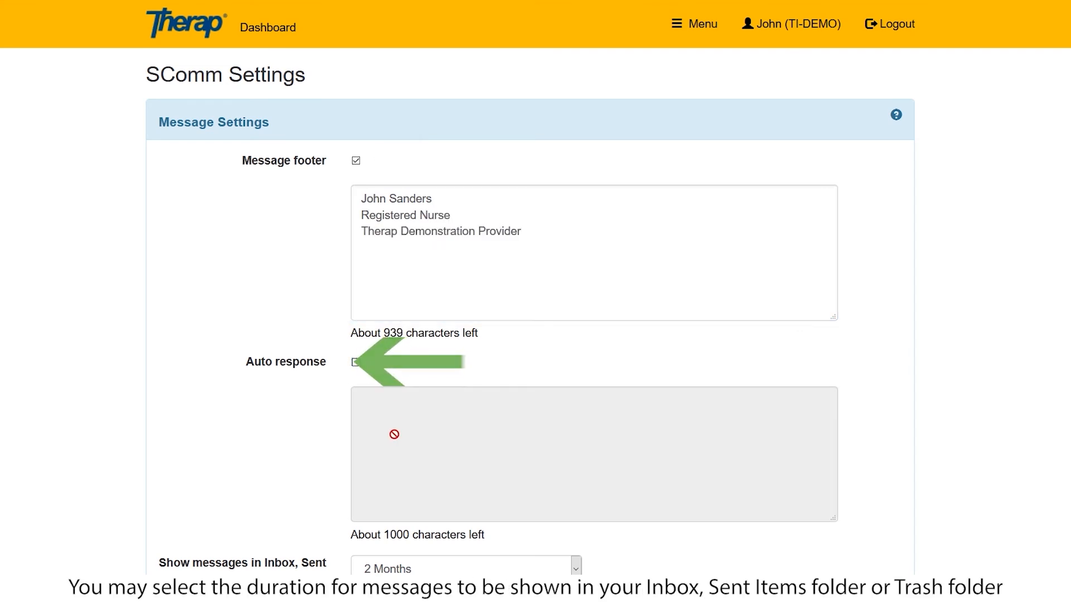
pyautogui.scroll(-3, 424, 480)
pyautogui.click(573, 401)
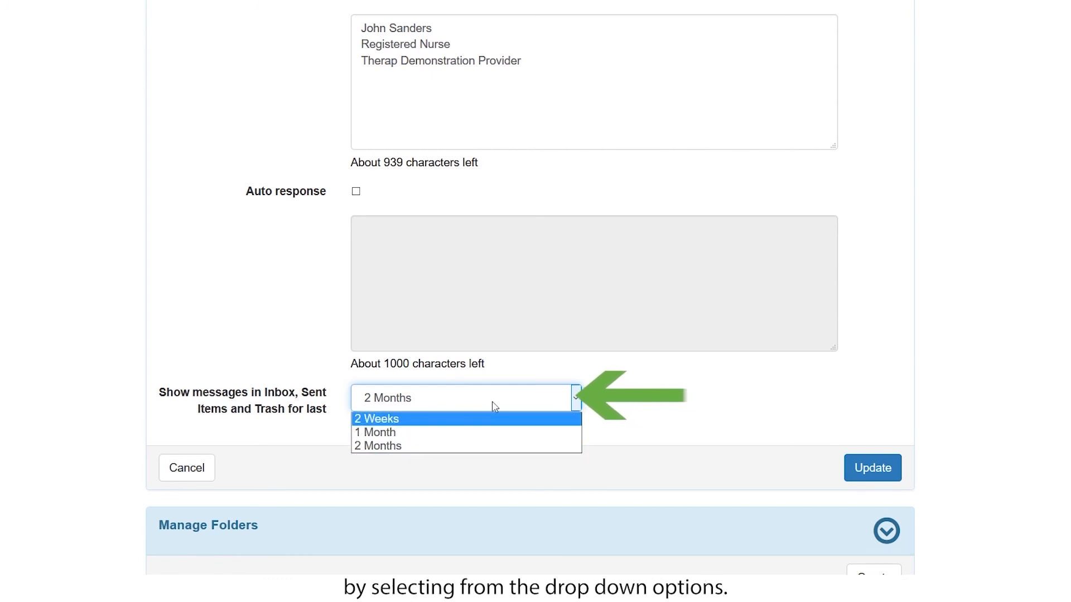
pyautogui.click(603, 399)
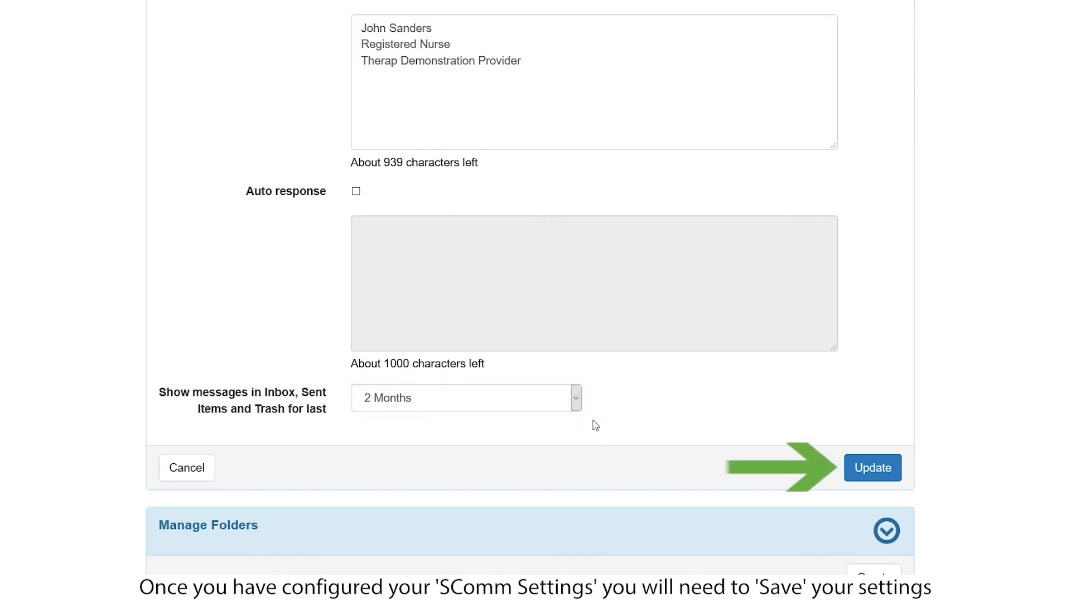
pyautogui.click(881, 471)
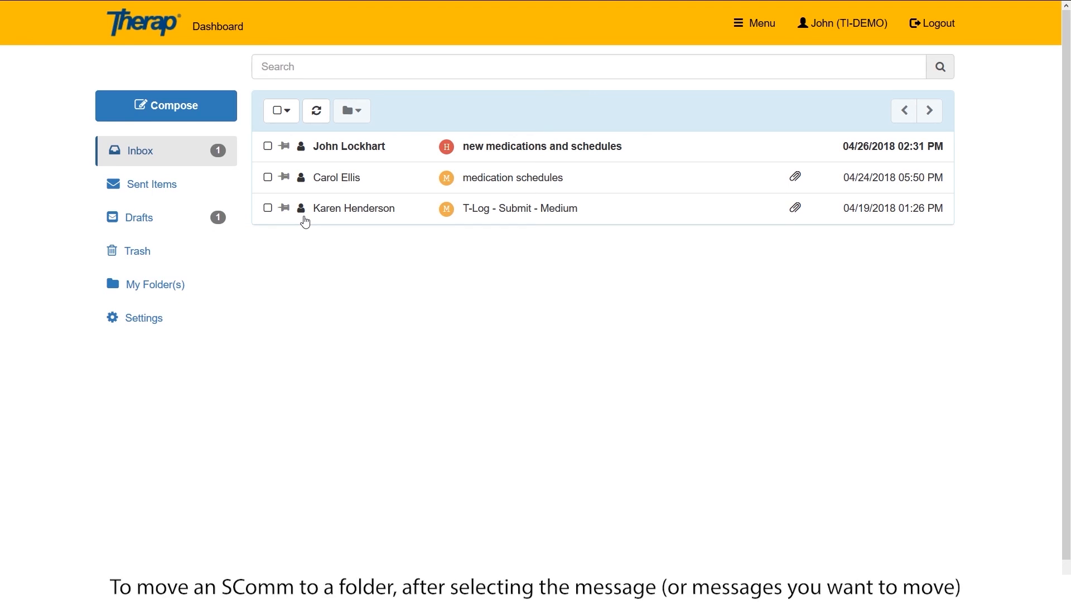
# Move 'T-Log - Submit - Medium' into a new folder 'DEMO 3' and view that folder.
pyautogui.click(268, 209)
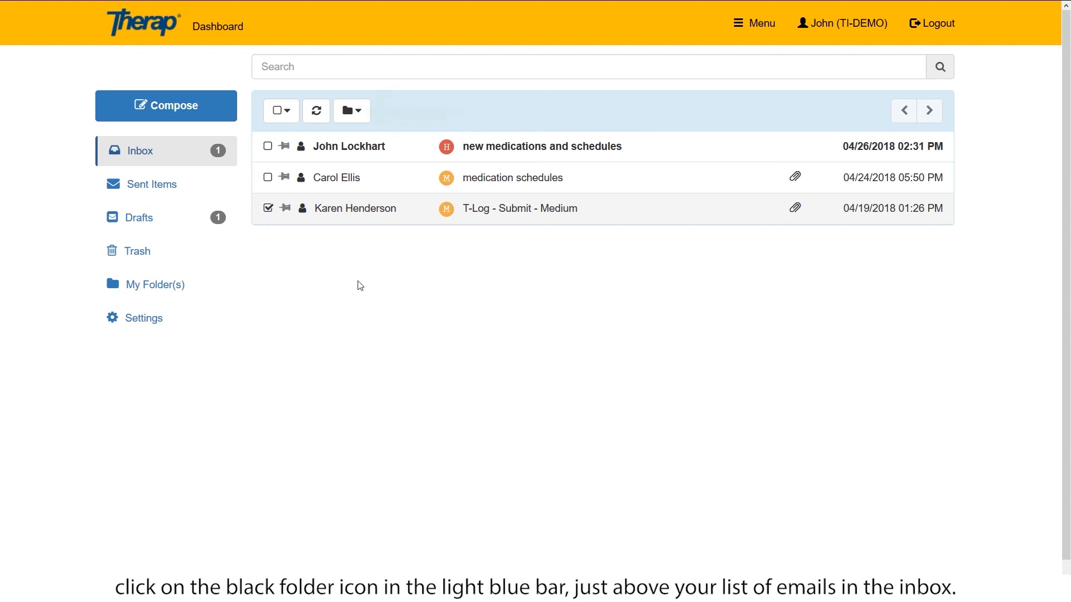
pyautogui.click(367, 119)
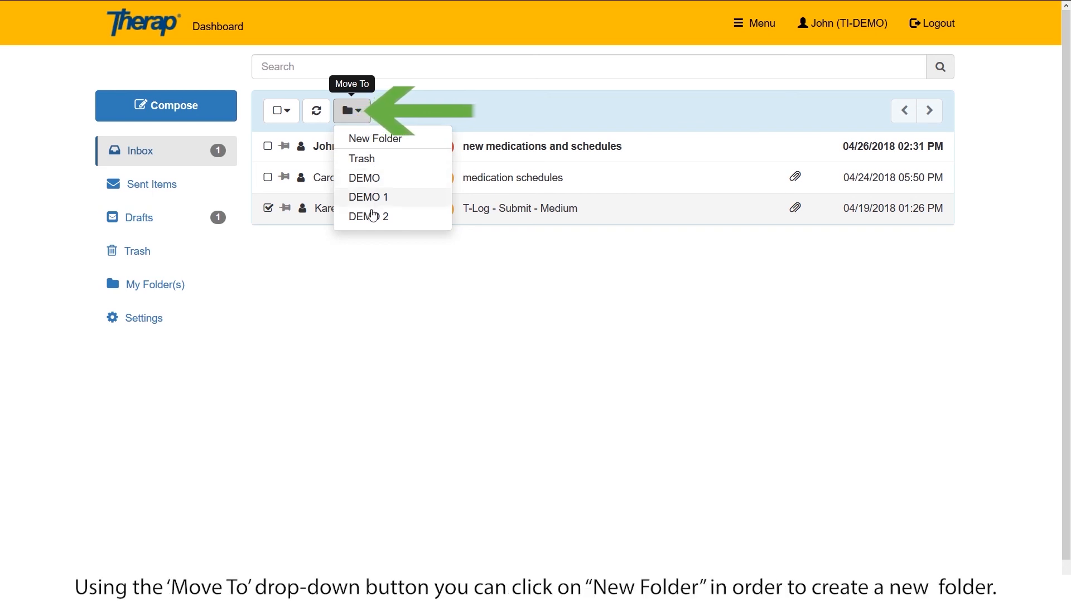
pyautogui.click(370, 143)
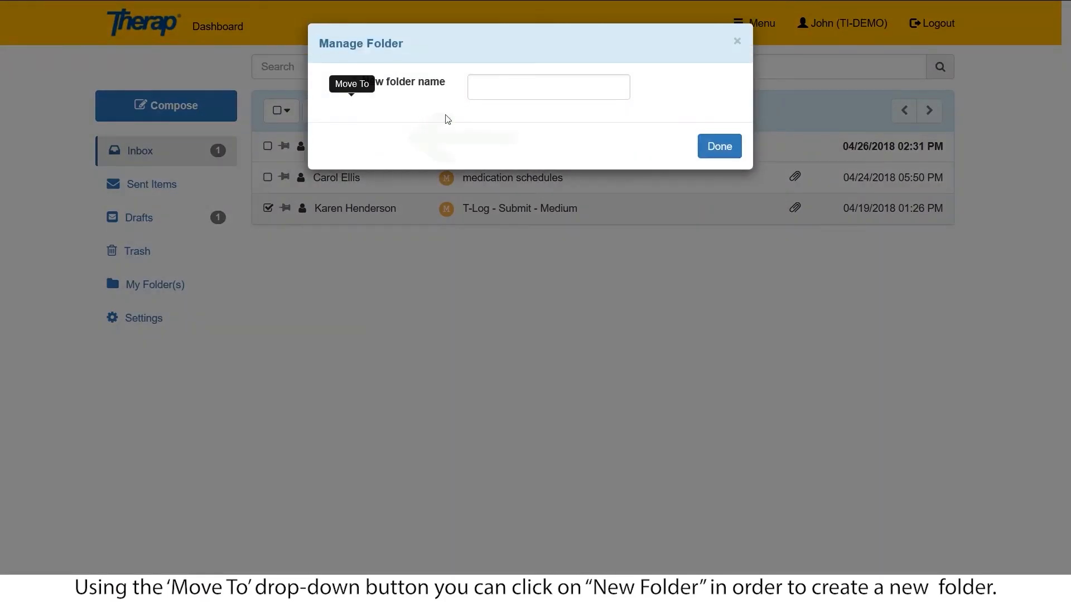
pyautogui.click(481, 89)
pyautogui.write('DEMO 3')
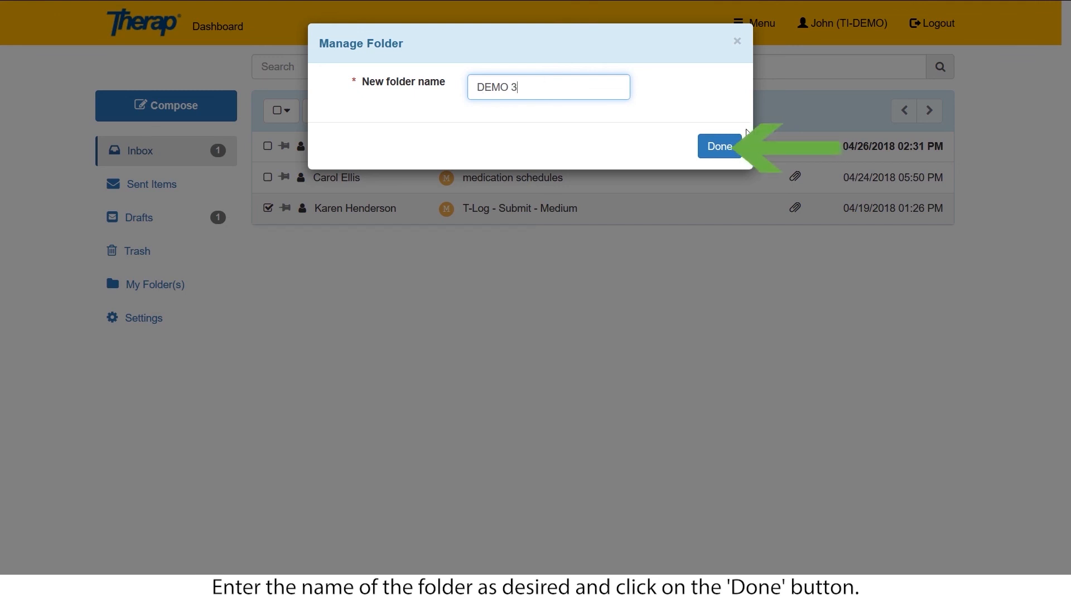
pyautogui.click(719, 146)
pyautogui.click(151, 284)
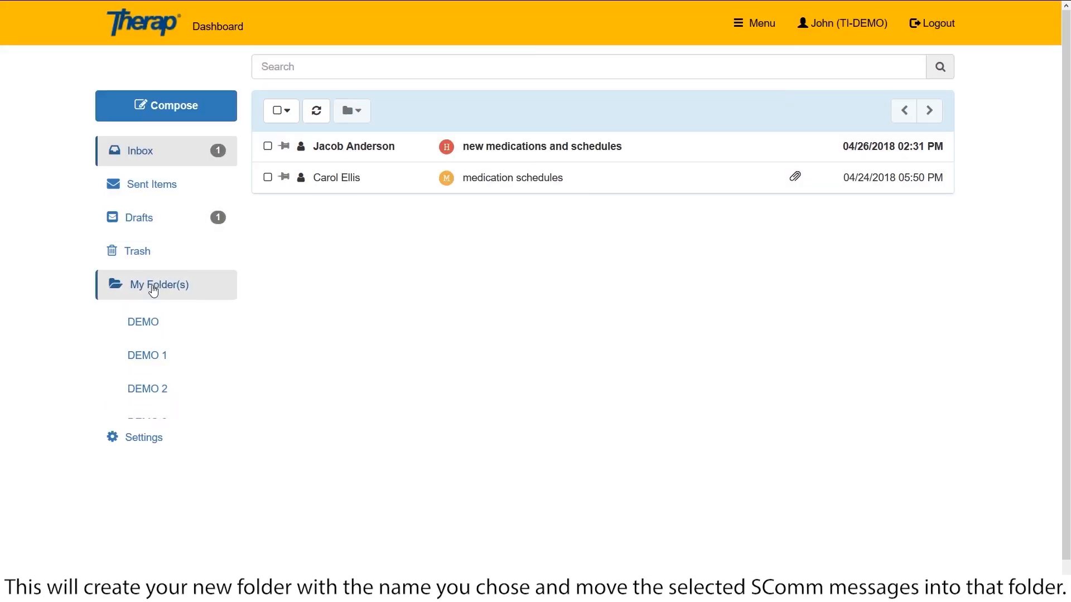
pyautogui.click(155, 421)
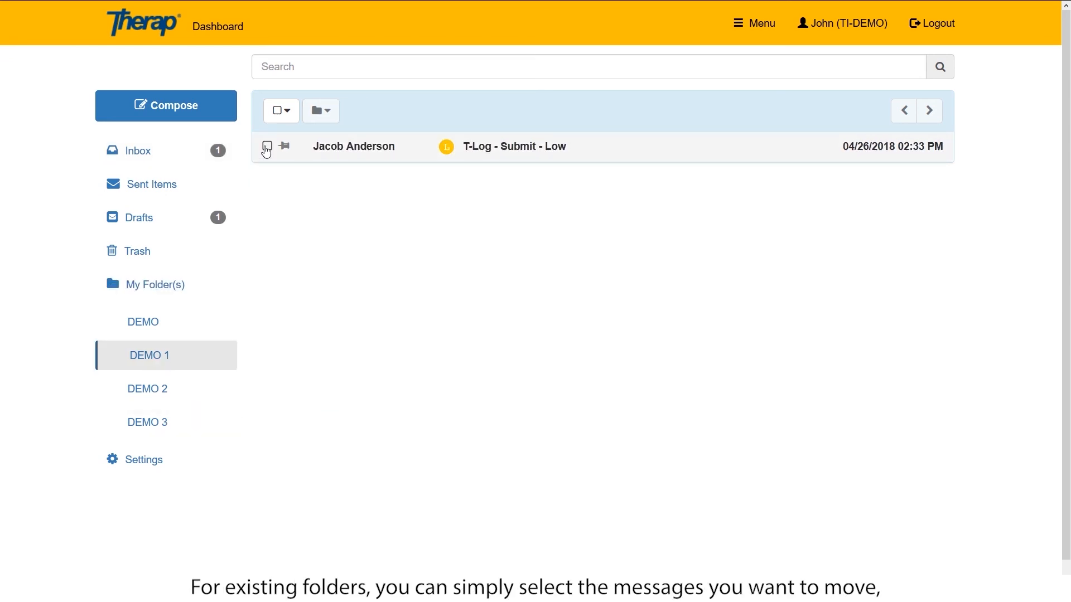
# In DEMO 1, check 'T-Log - Submit - Low', view the move-to folders, then uncheck it.
pyautogui.click(266, 148)
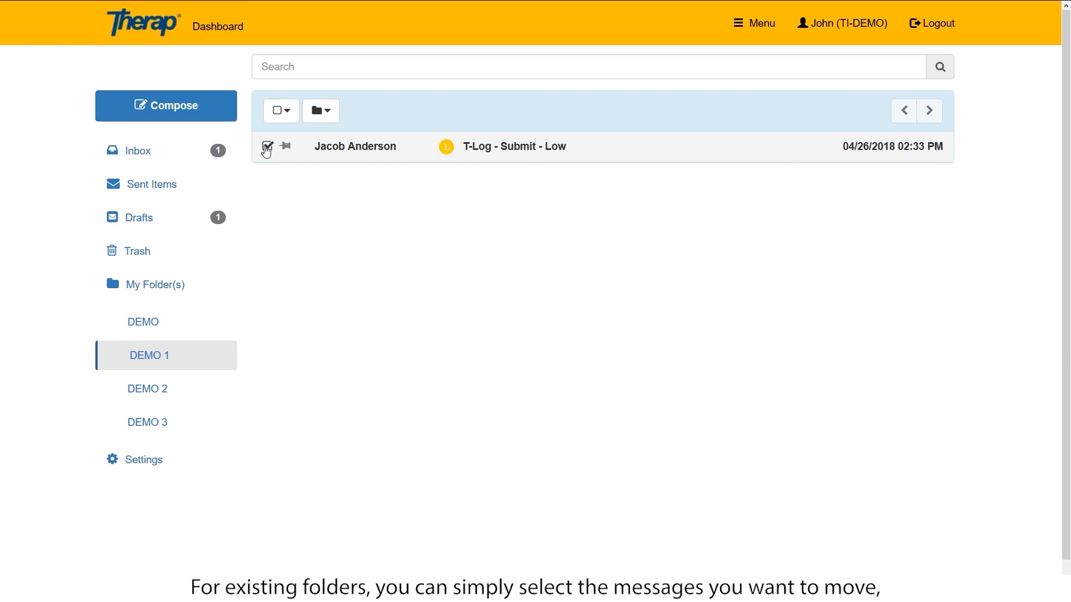
pyautogui.click(320, 111)
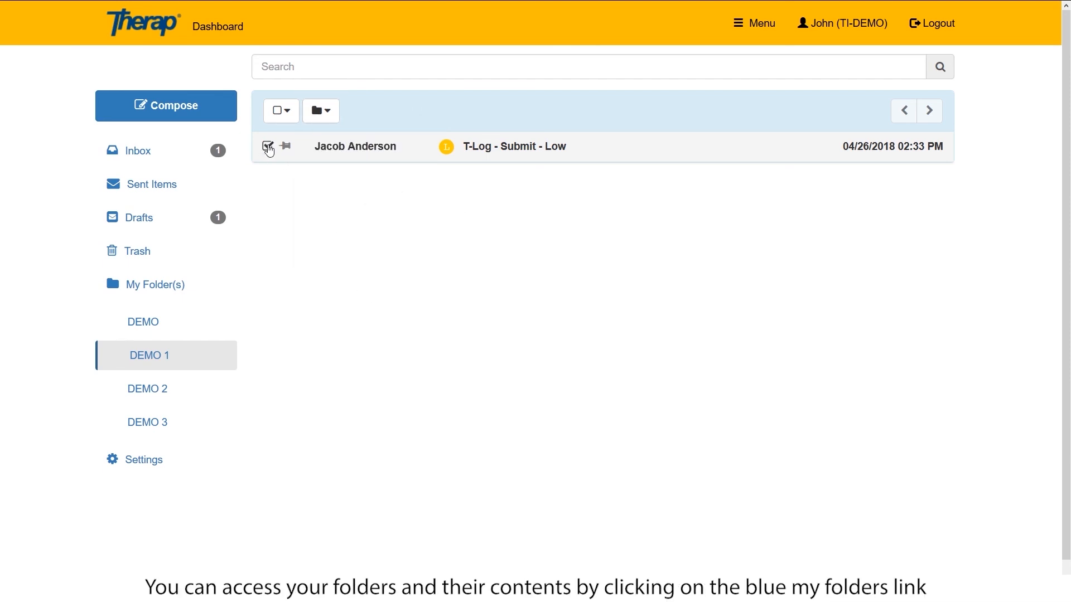
pyautogui.click(268, 147)
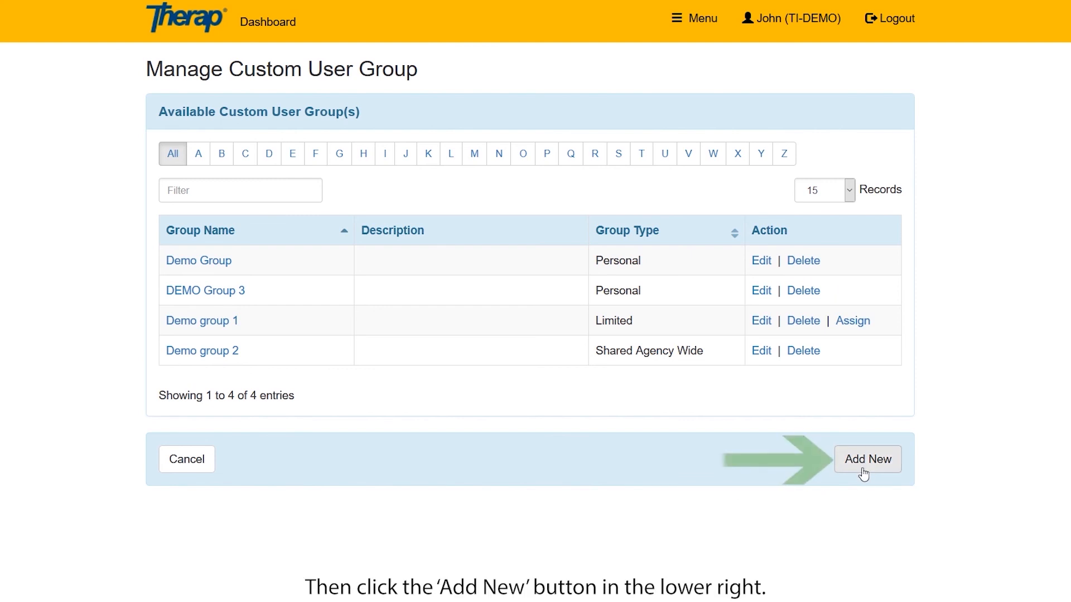
# Start a new custom user group with Add New on Manage Custom User Group.
pyautogui.click(862, 466)
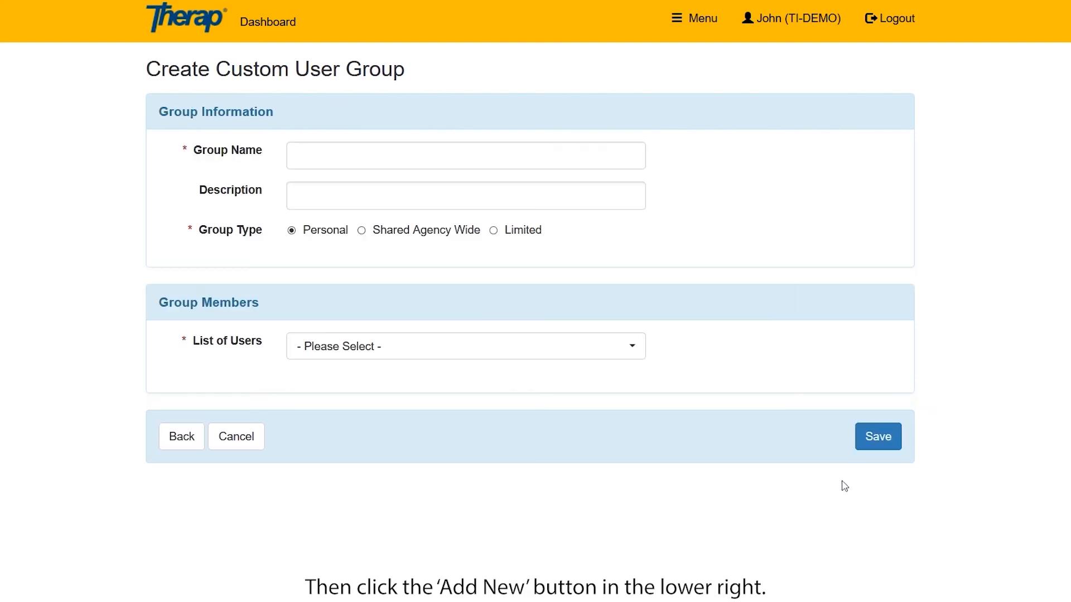
# Name the group 'DEMO Group 4', add the Direct Care Staff and Program Manager users, and save.
pyautogui.click(306, 157)
pyautogui.write('DEMO Group 4')
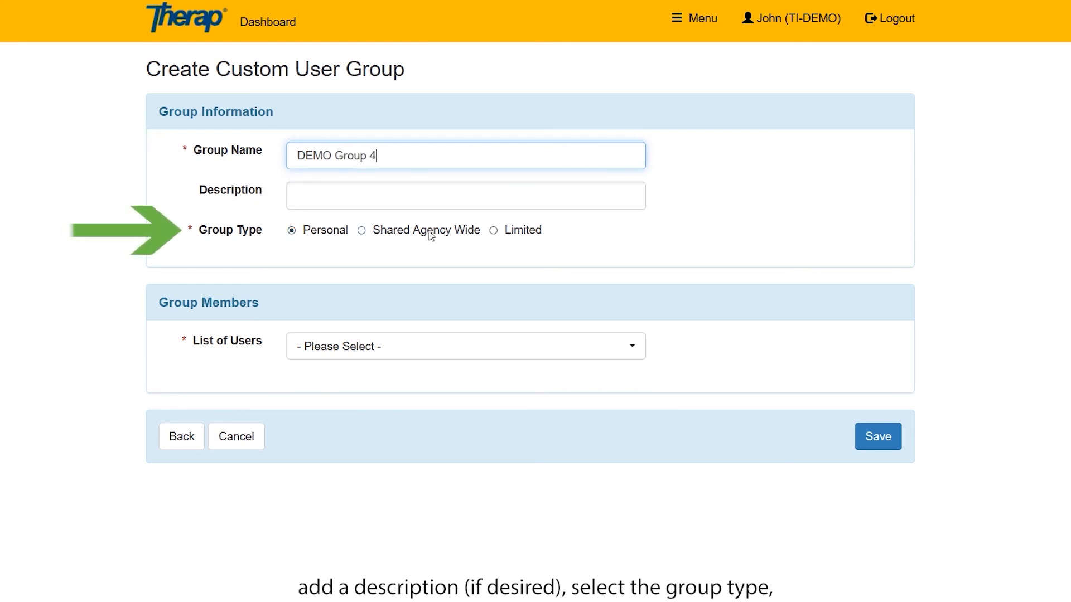
pyautogui.click(632, 351)
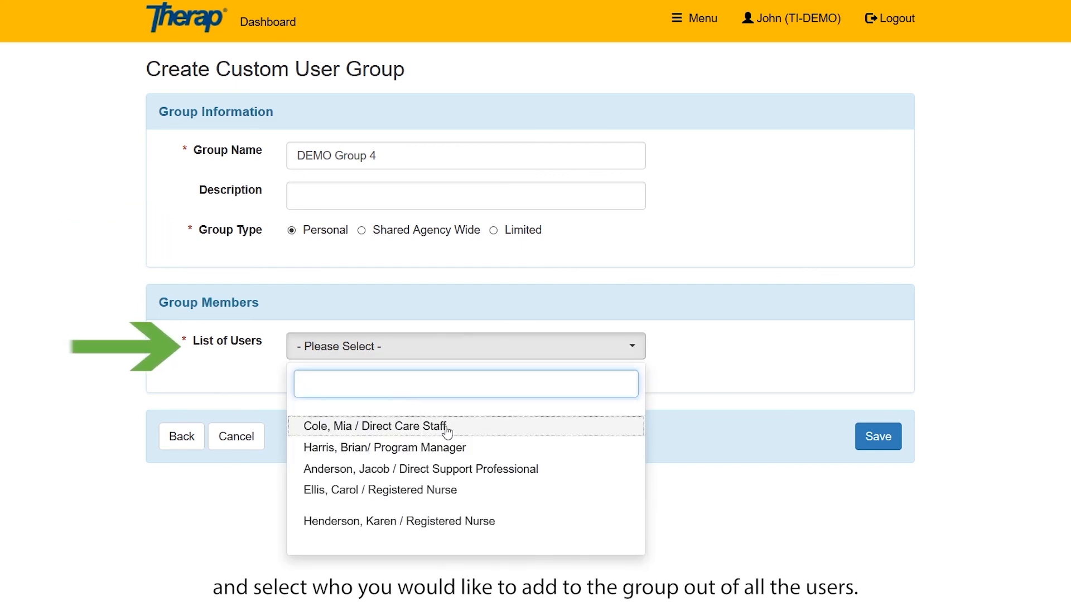
pyautogui.click(444, 430)
pyautogui.click(401, 449)
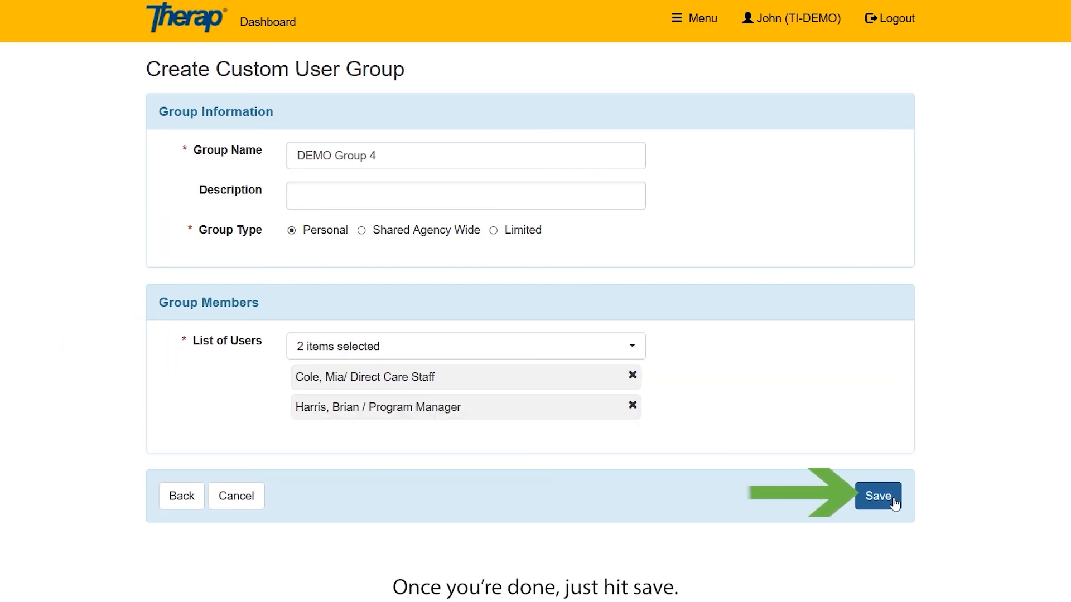
pyautogui.click(894, 499)
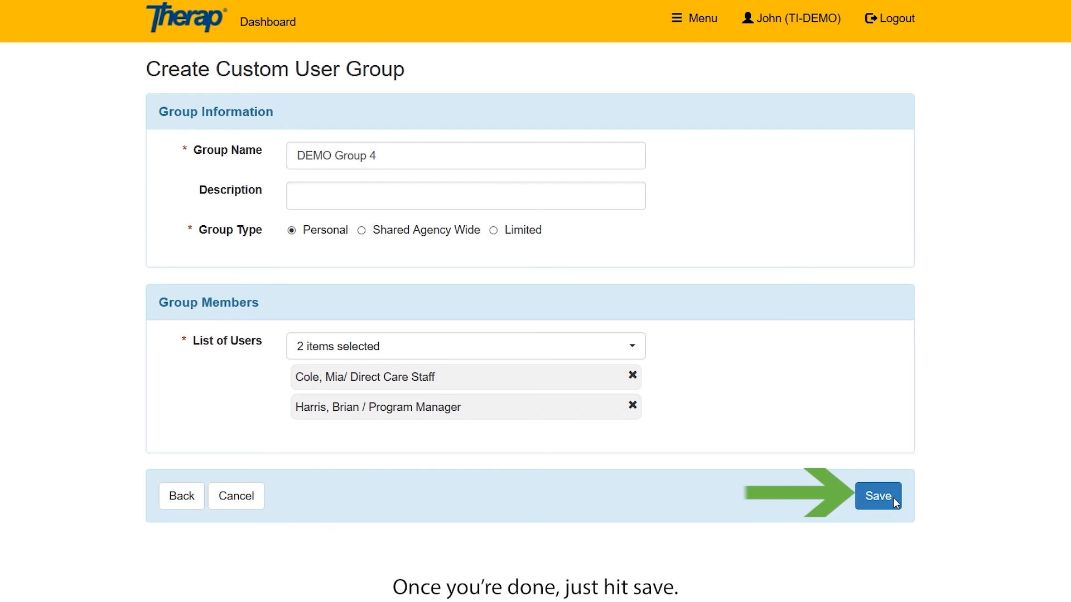